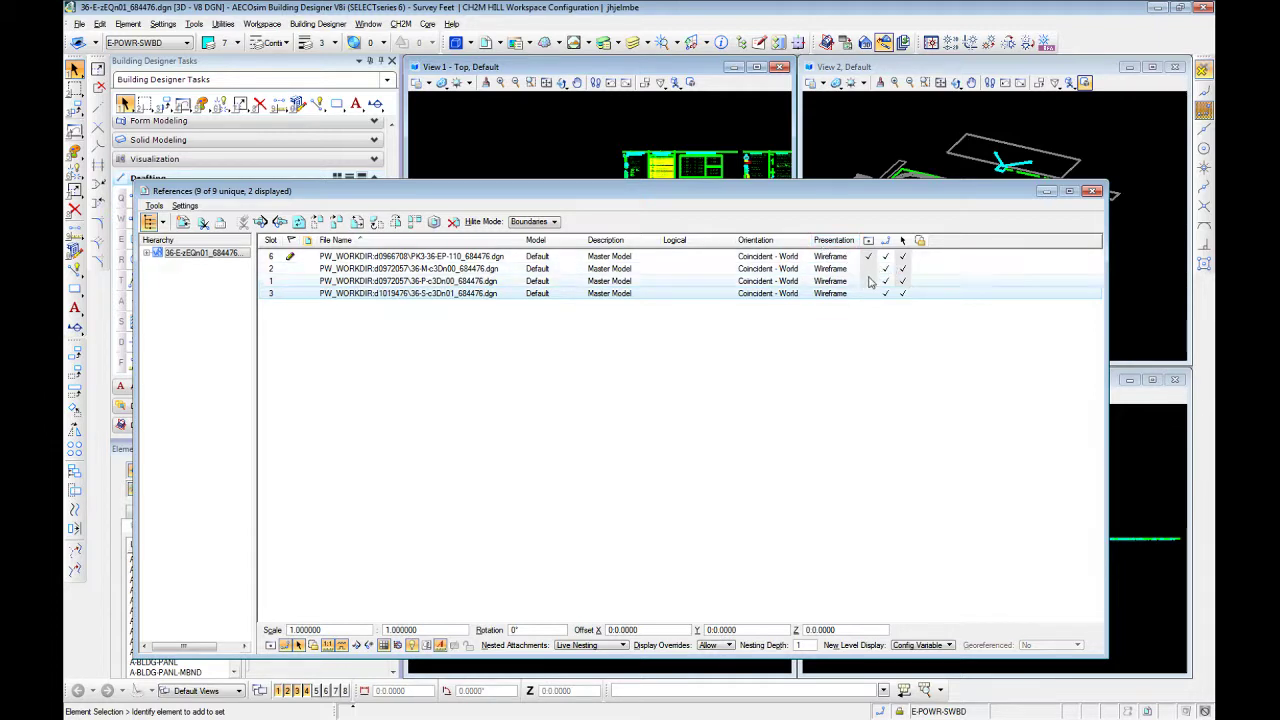
# Step: Turn on the display of the 36-M-c3Dn00, 36-P-c3Dn00 and 36-S-c3Dn01 references and put the reference list away
pyautogui.click(417, 294)
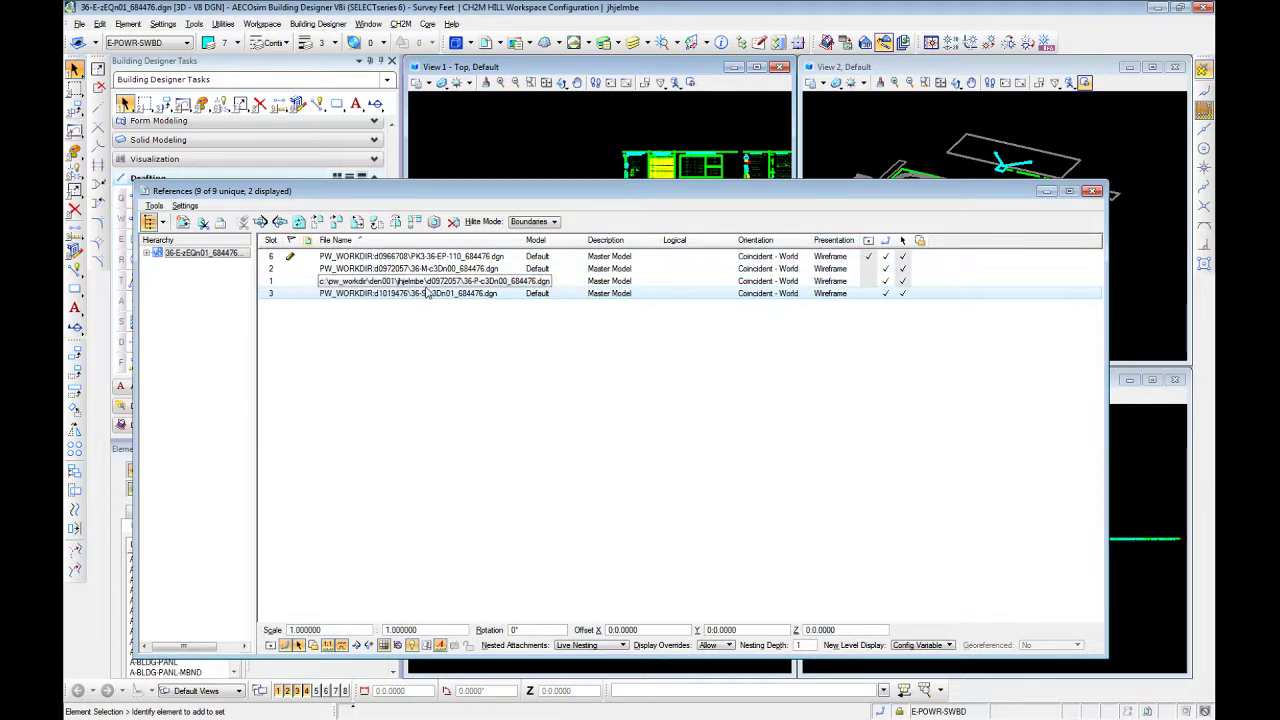
pyautogui.click(866, 271)
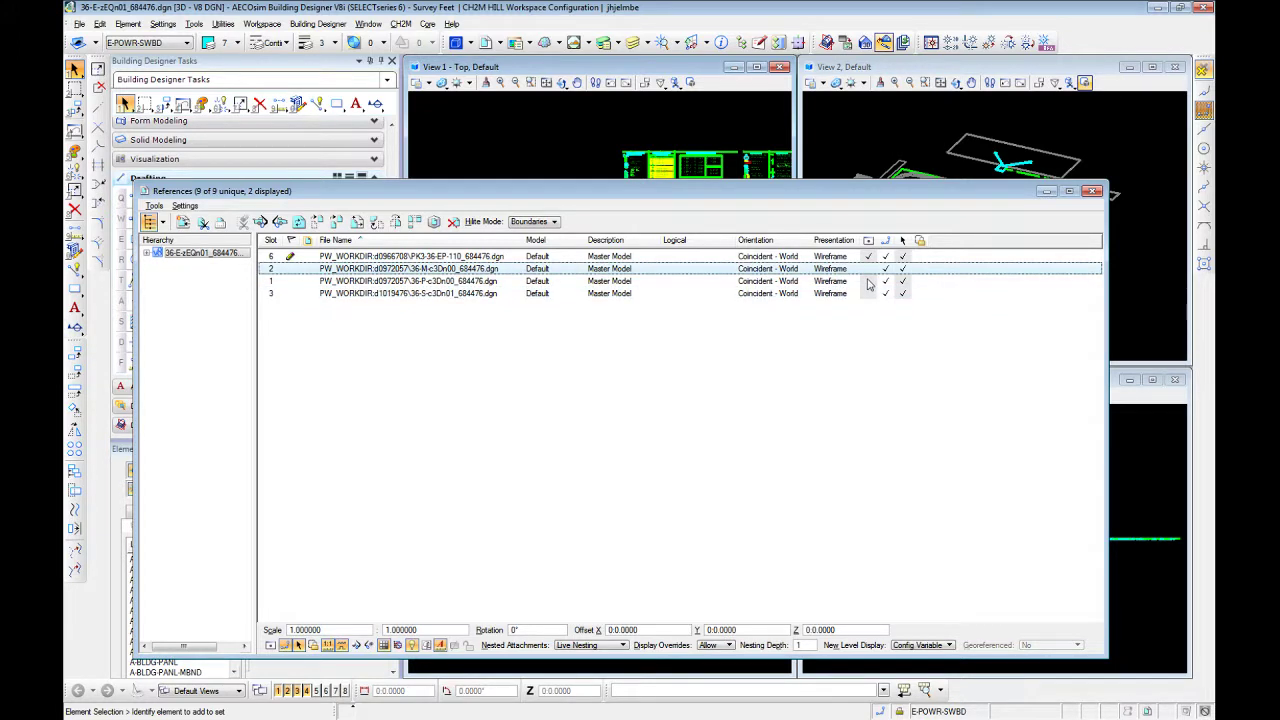
pyautogui.click(868, 283)
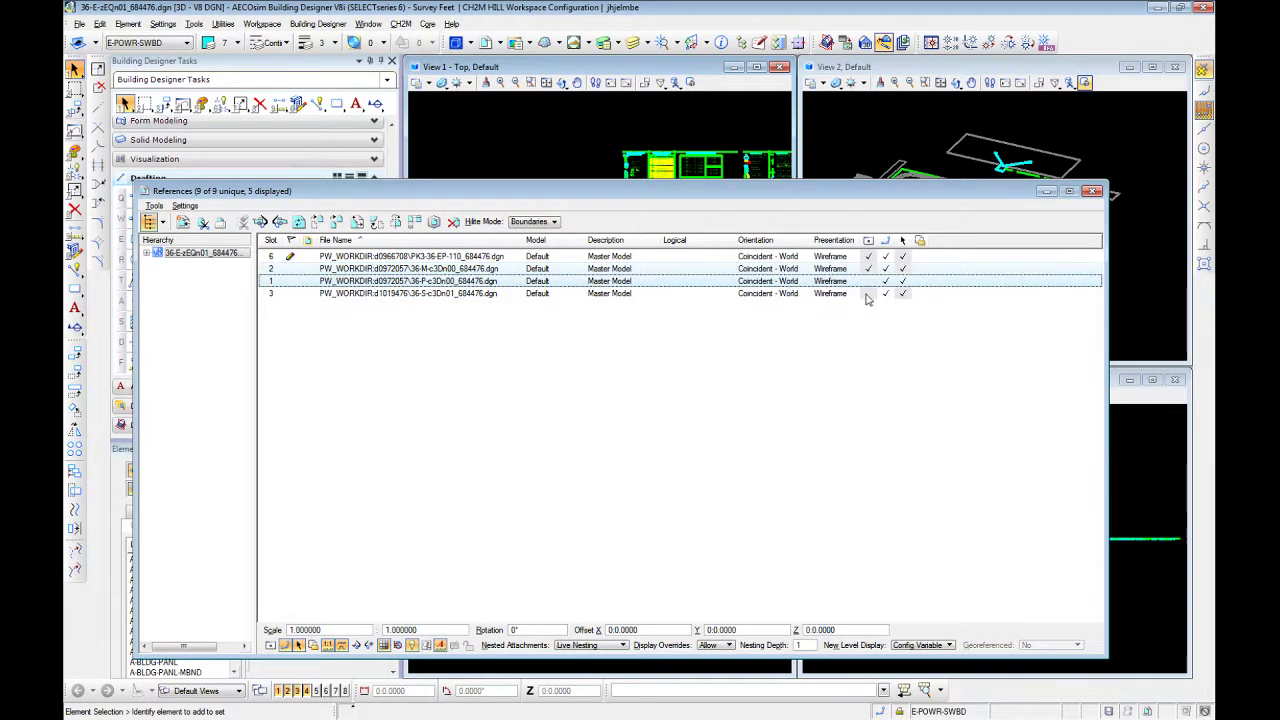
pyautogui.click(867, 296)
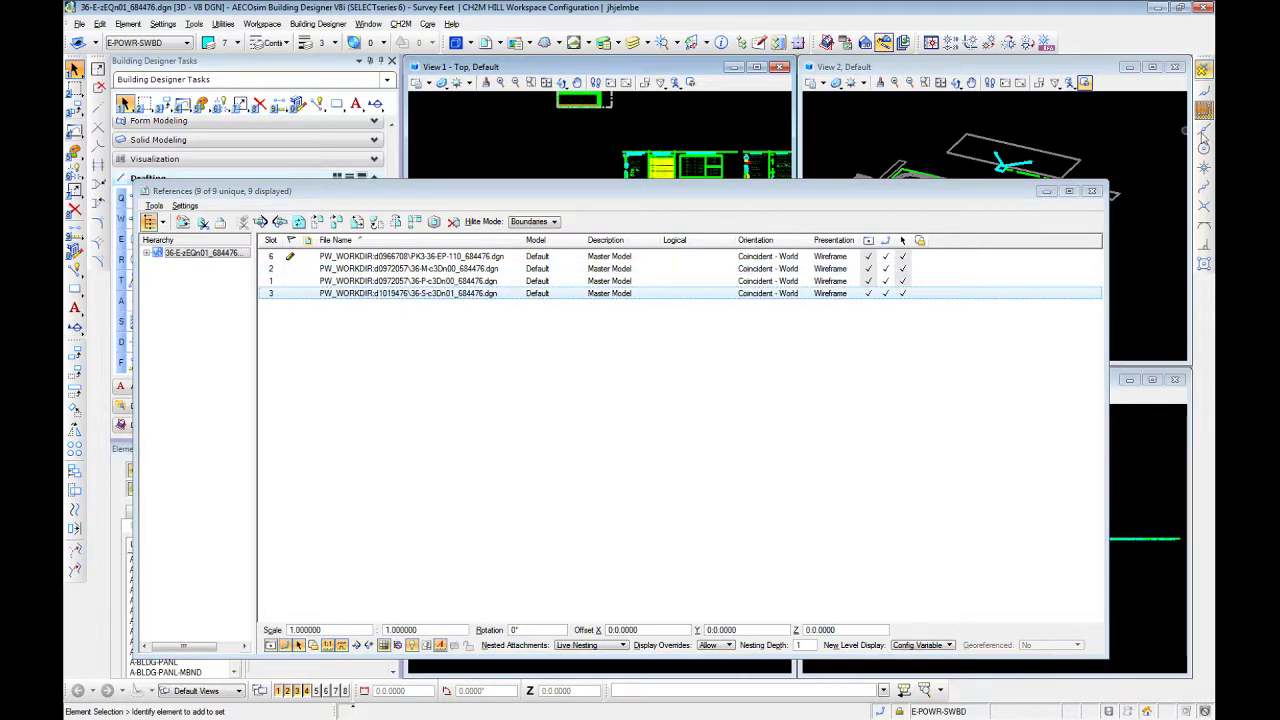
pyautogui.click(1046, 191)
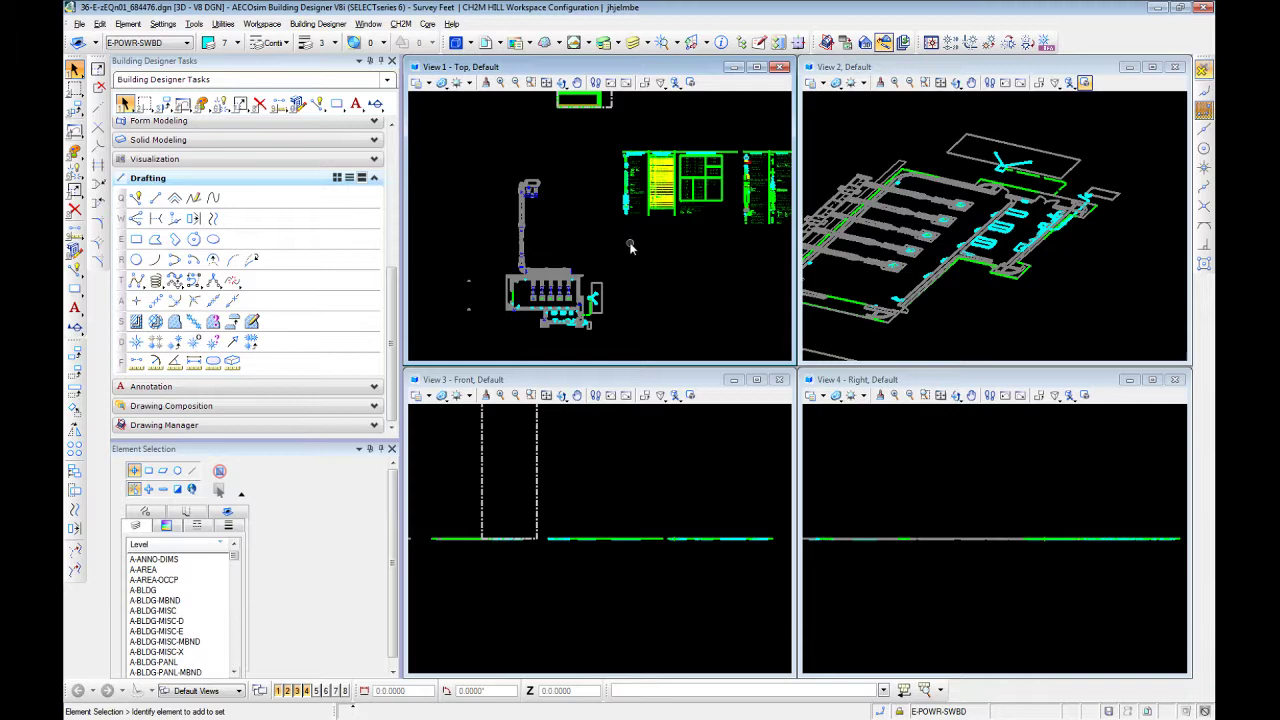
# Step: Compare the positions of the 2D electrical plan and the referenced 3D building models in the top and isometric views
pyautogui.moveTo(633, 247); pyautogui.dragTo(645, 259, button='middle')
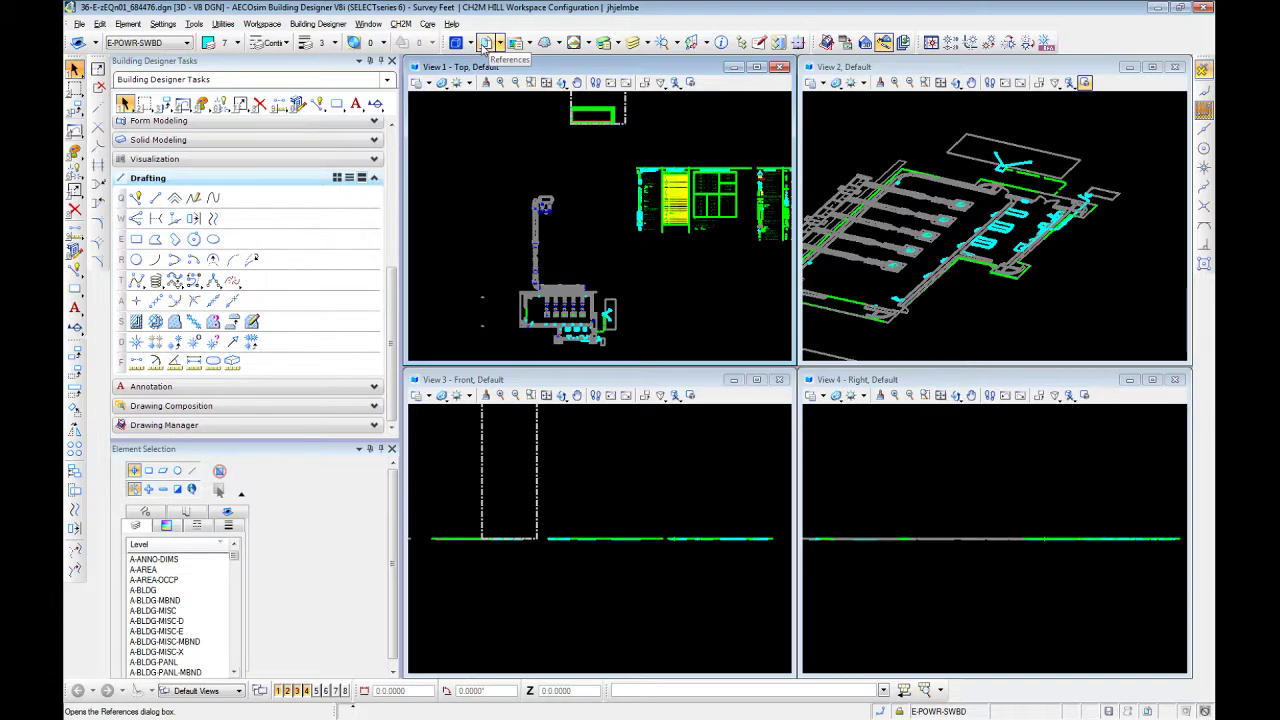
pyautogui.click(484, 45)
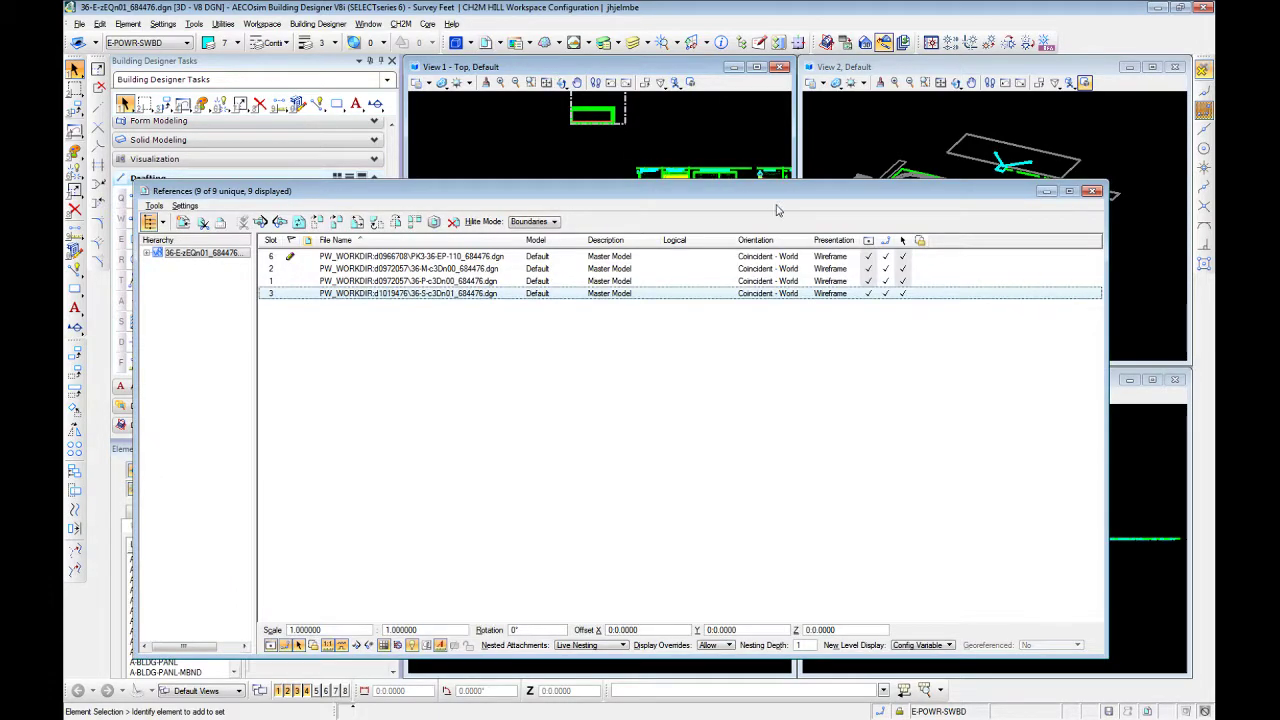
pyautogui.click(1047, 191)
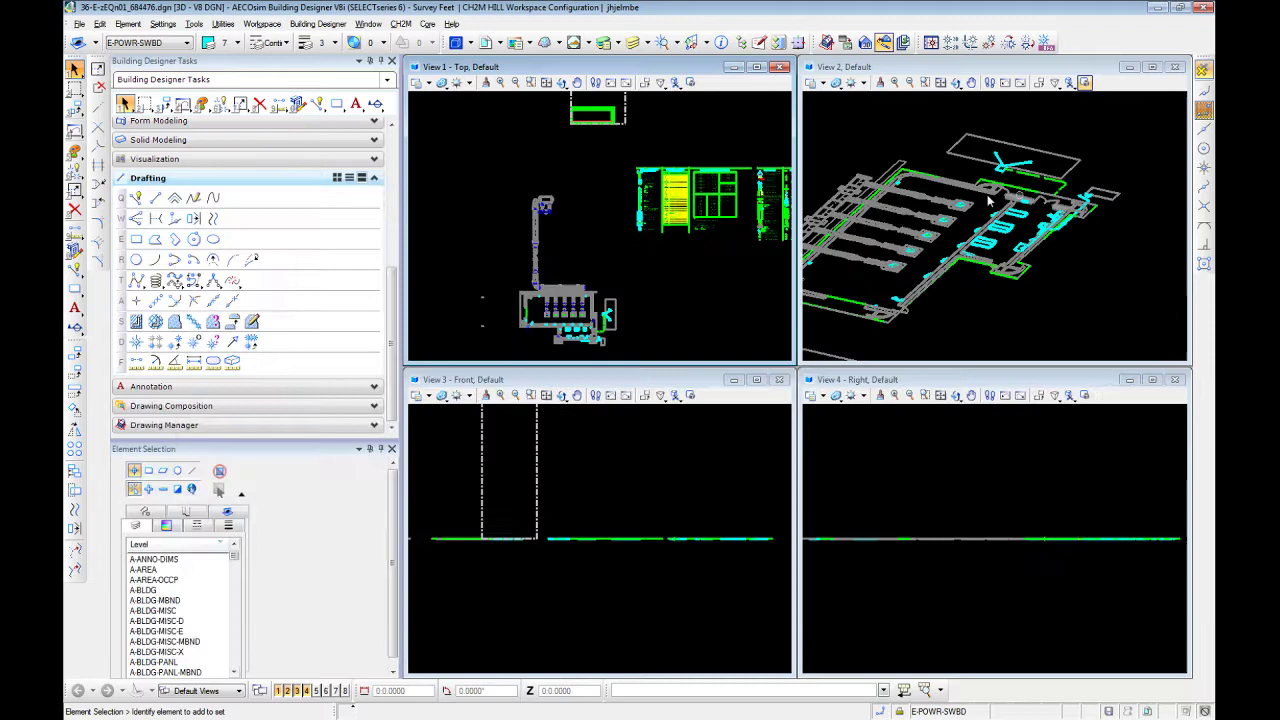
pyautogui.scroll(5, 577, 340)
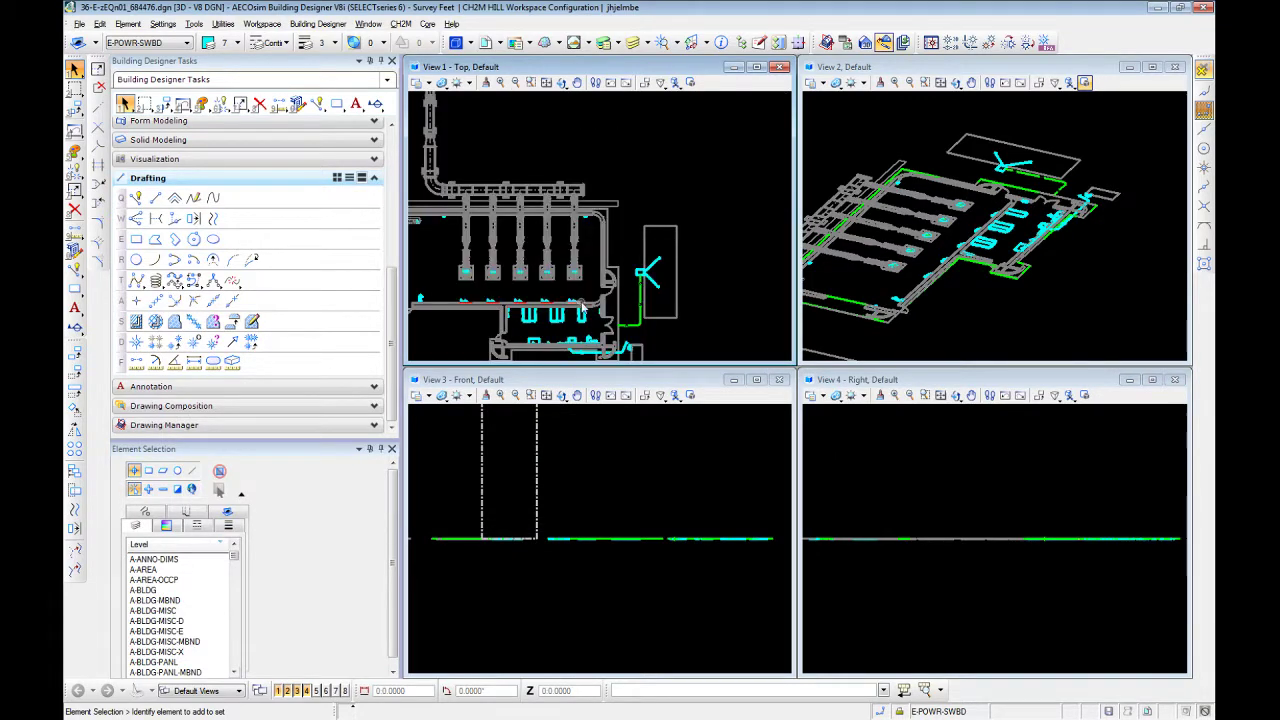
pyautogui.scroll(-5, 583, 312)
pyautogui.scroll(5, 602, 182)
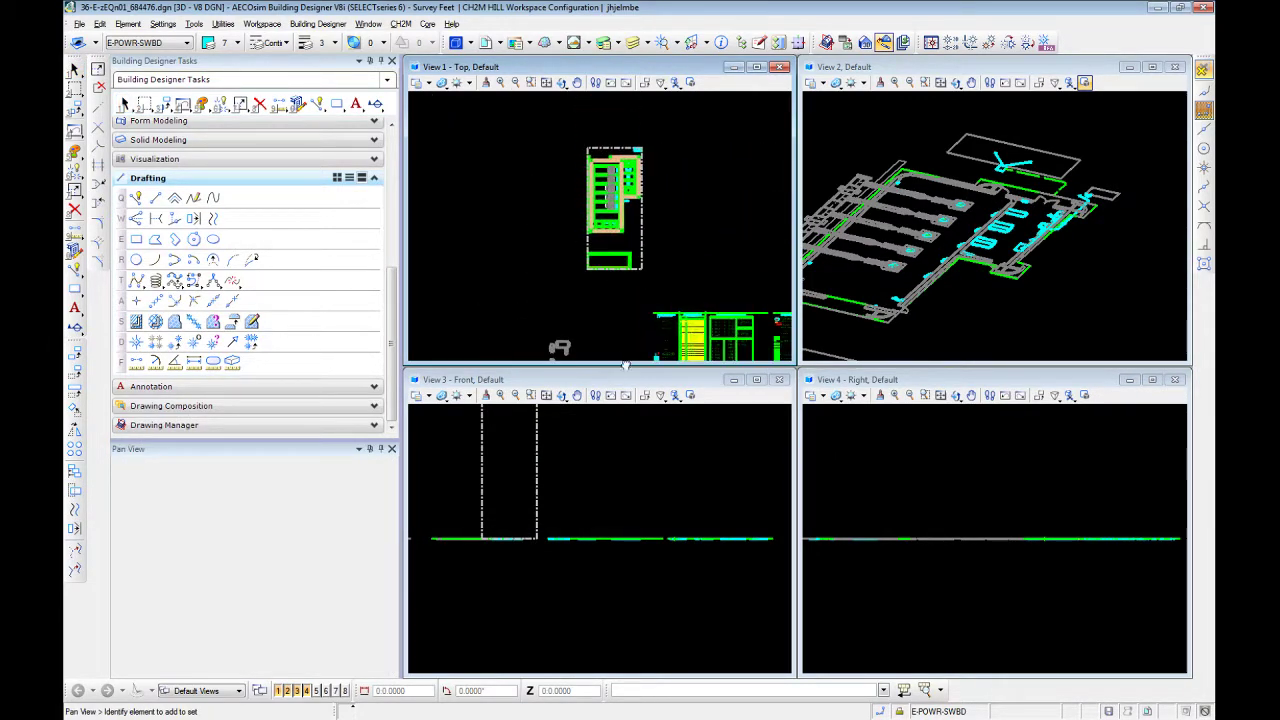
pyautogui.scroll(-5, 650, 265)
pyautogui.scroll(-2, 650, 265)
pyautogui.scroll(4, 645, 195)
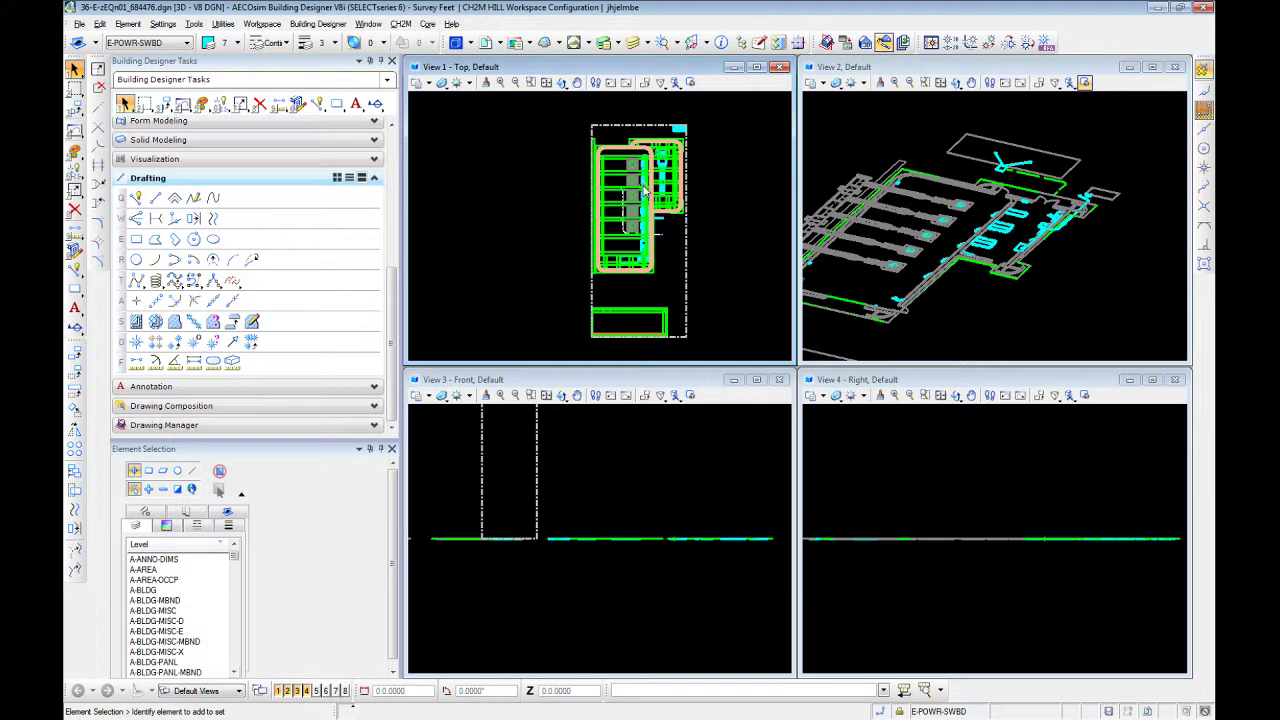
pyautogui.scroll(2, 660, 176)
pyautogui.scroll(-4, 690, 188)
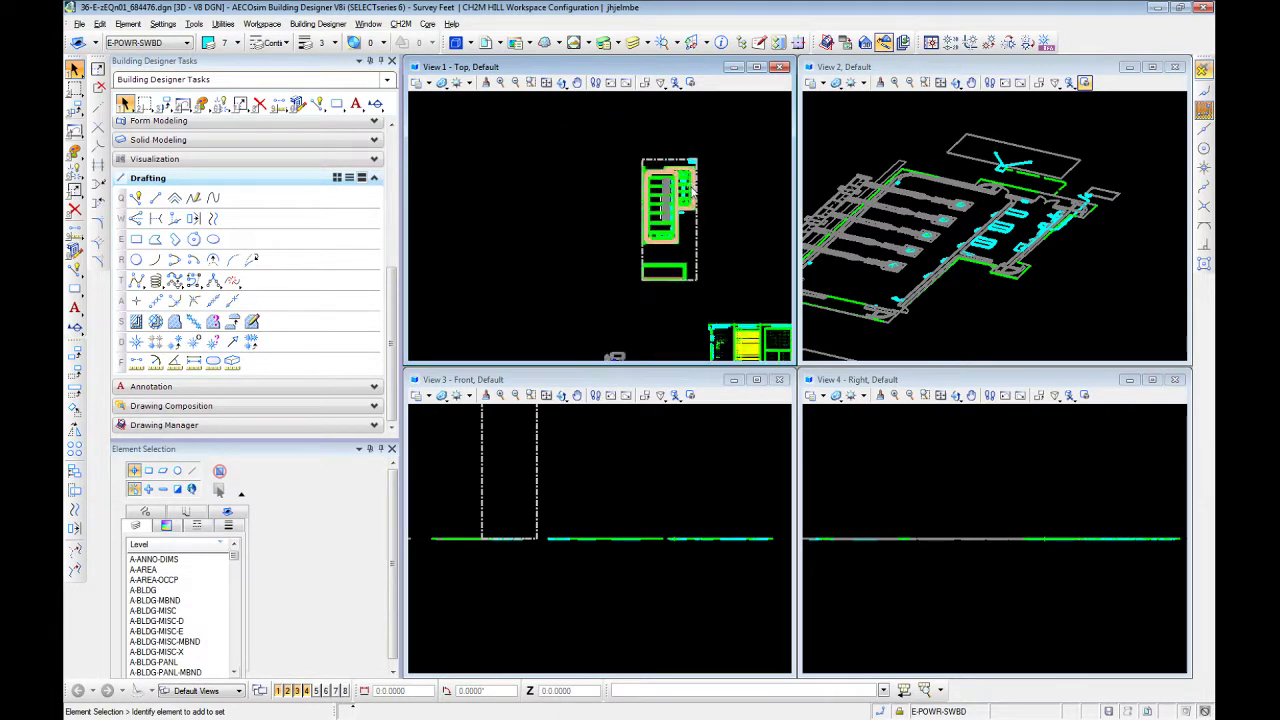
pyautogui.scroll(-2, 689, 186)
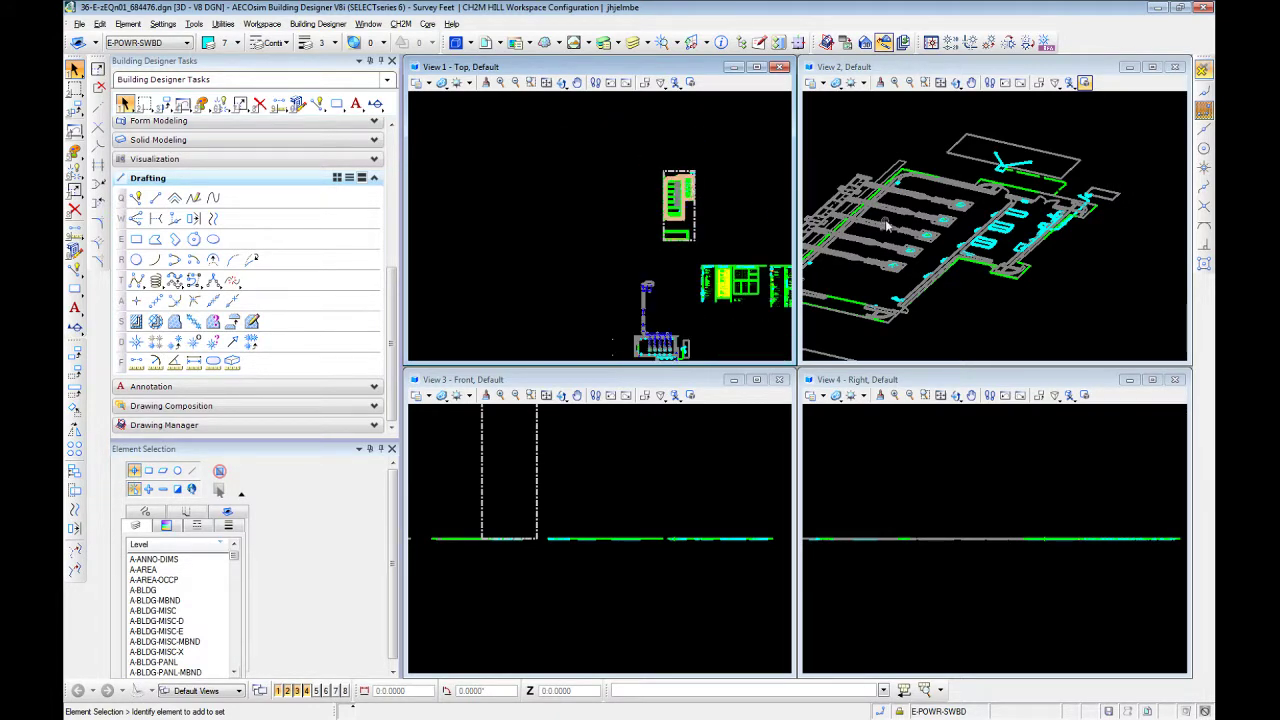
pyautogui.scroll(-5, 885, 222)
pyautogui.moveTo(885, 222); pyautogui.dragTo(995, 244, button='middle')
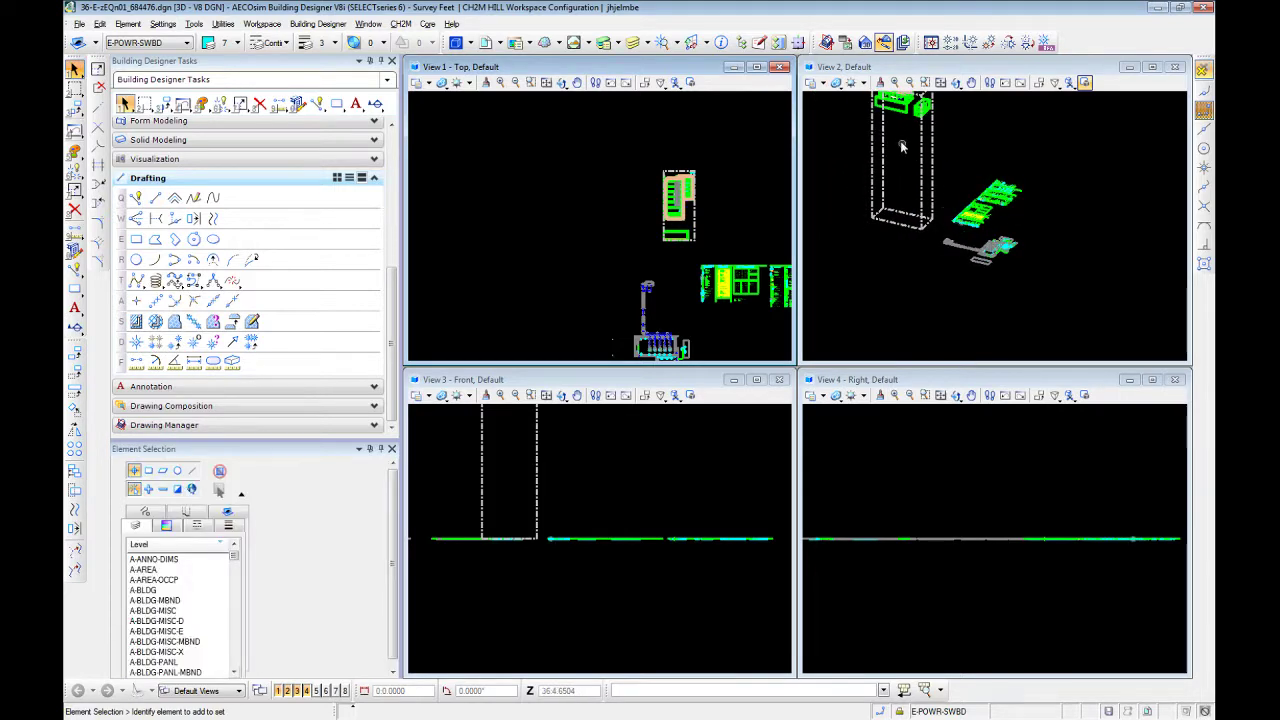
pyautogui.click(983, 253)
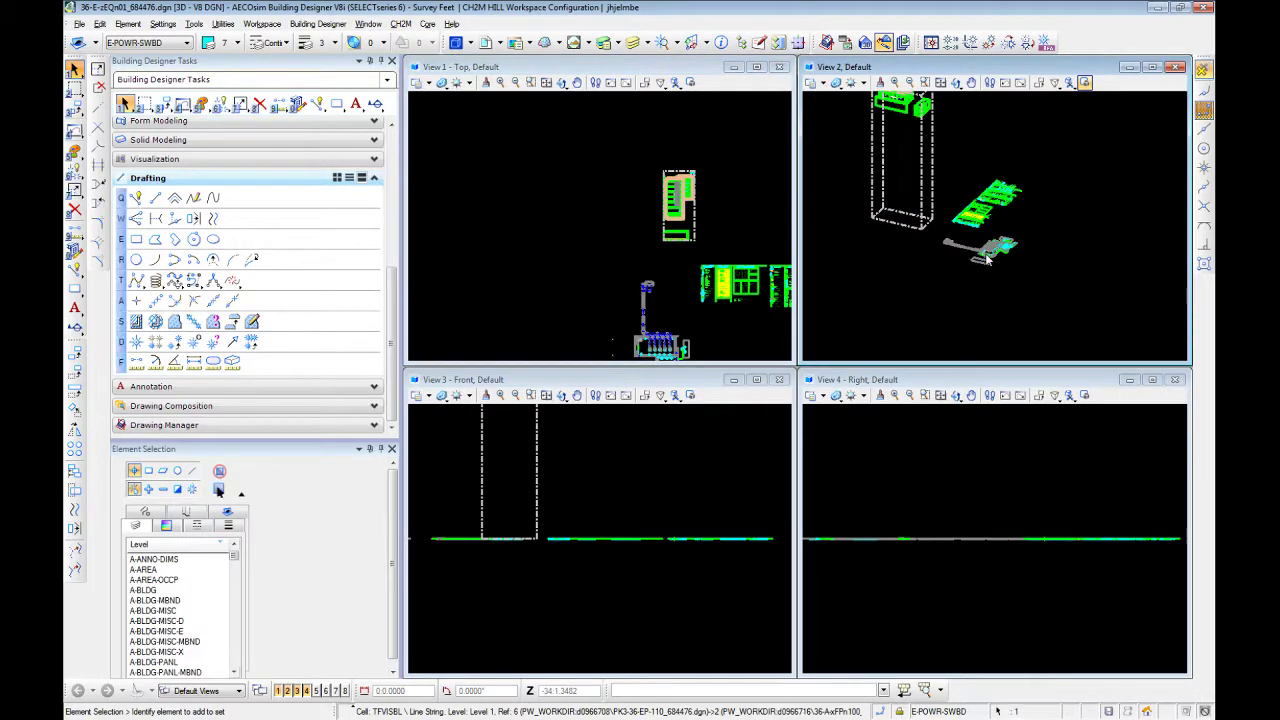
pyautogui.middleClick(983, 252)
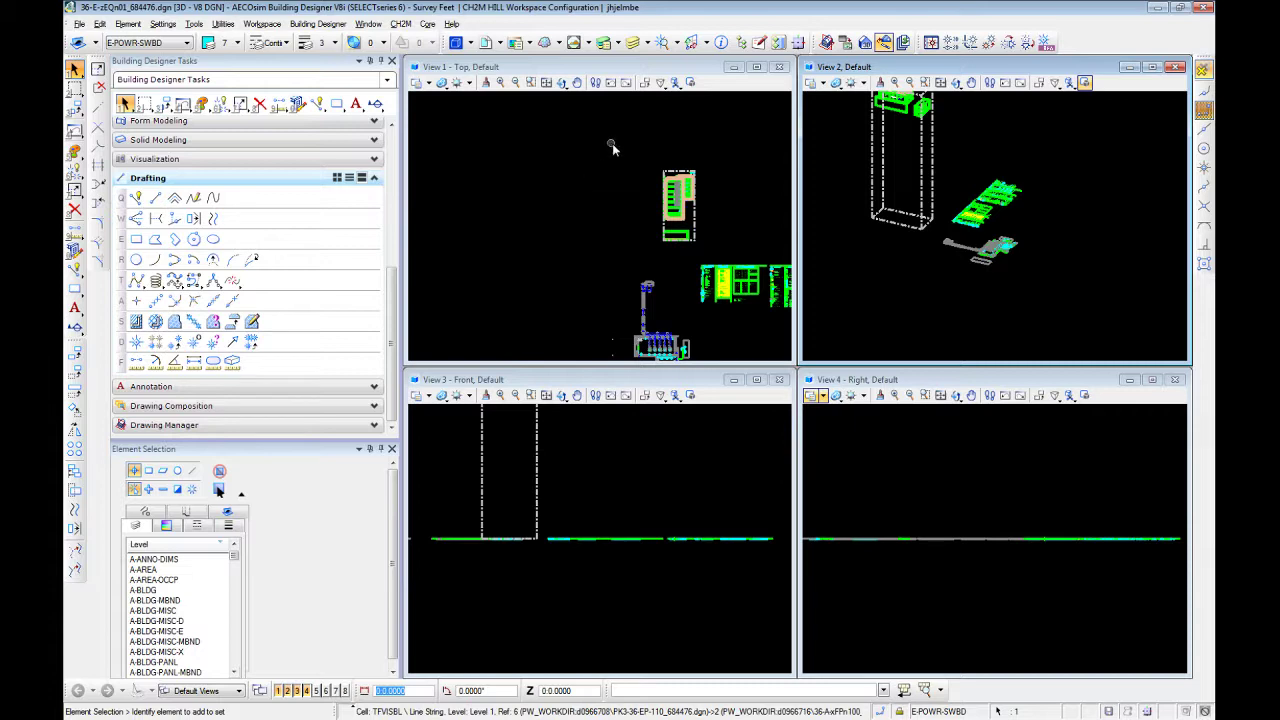
# Step: Set the PK3-36-EP-110_684476.dgn reference to be treated as an element for manipulation and put the reference list away
pyautogui.click(486, 43)
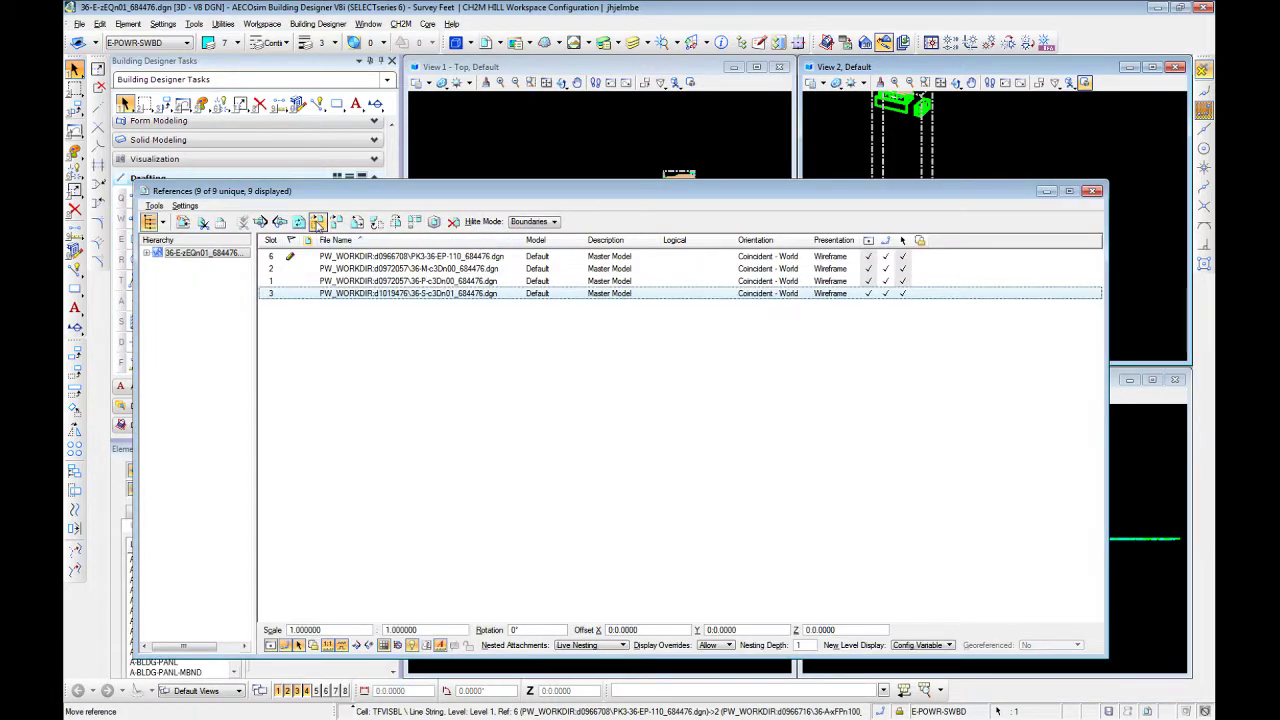
pyautogui.click(383, 257)
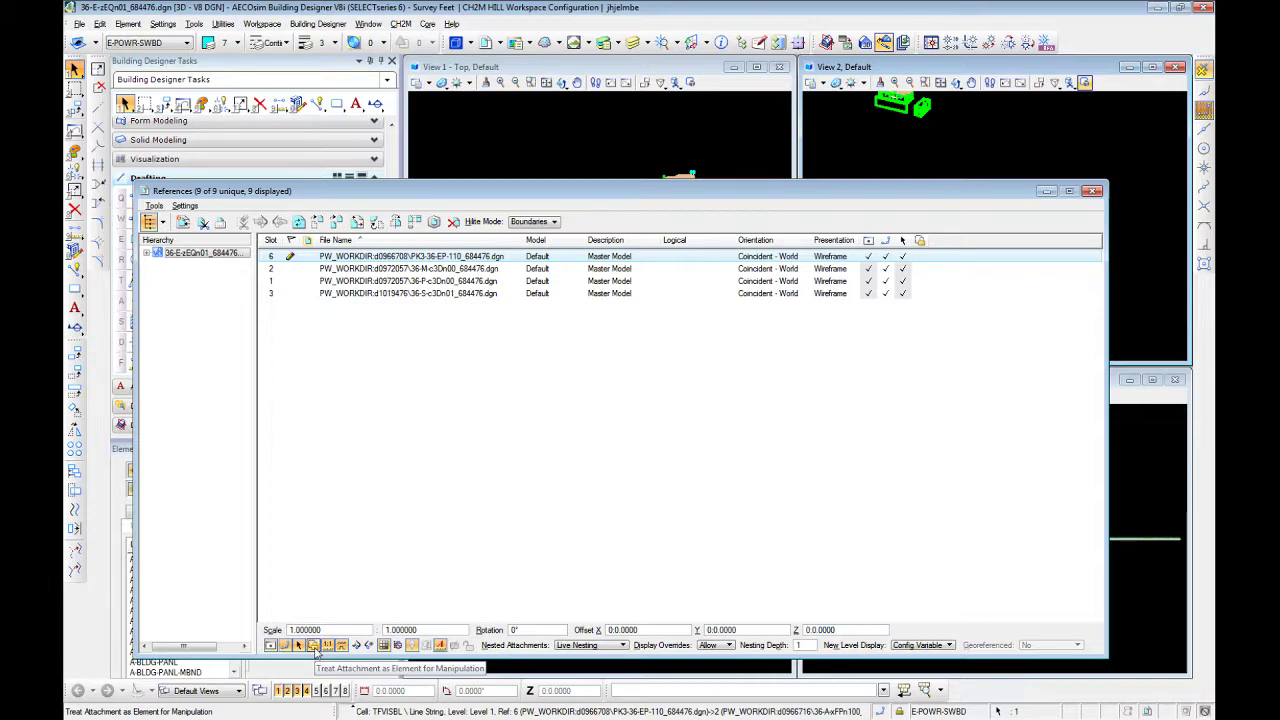
pyautogui.click(313, 646)
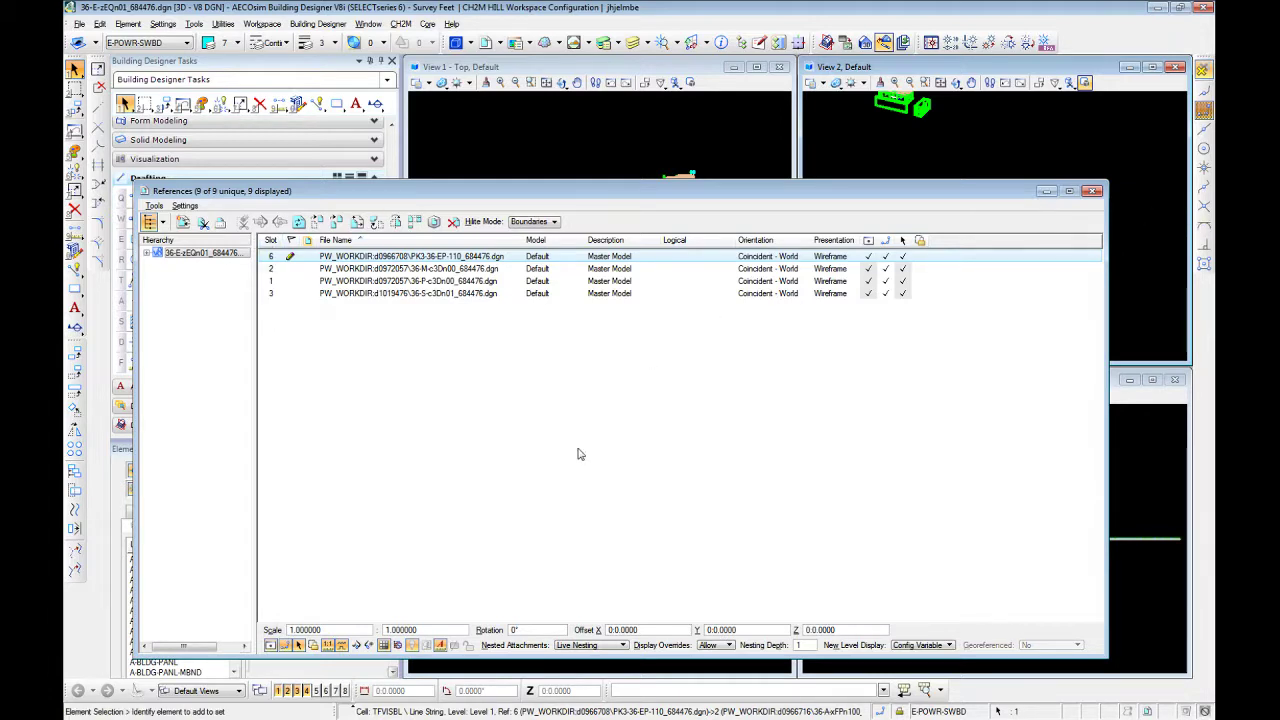
pyautogui.click(312, 645)
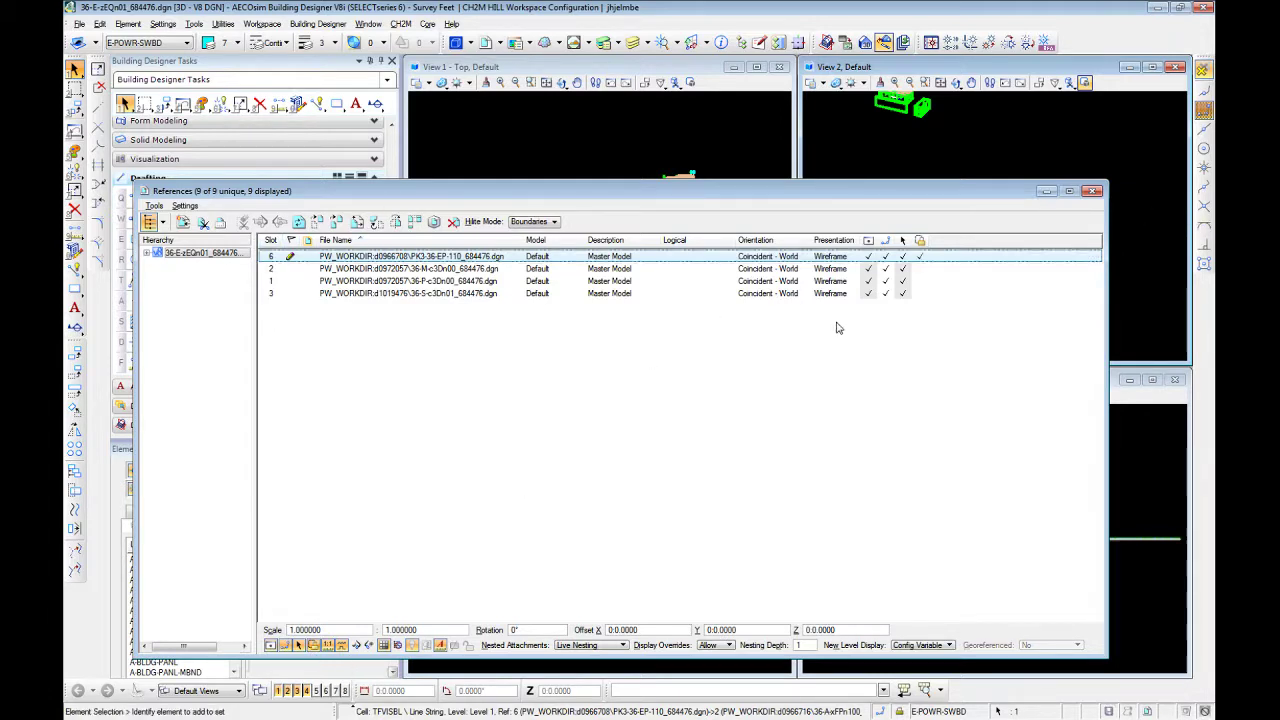
pyautogui.click(1046, 191)
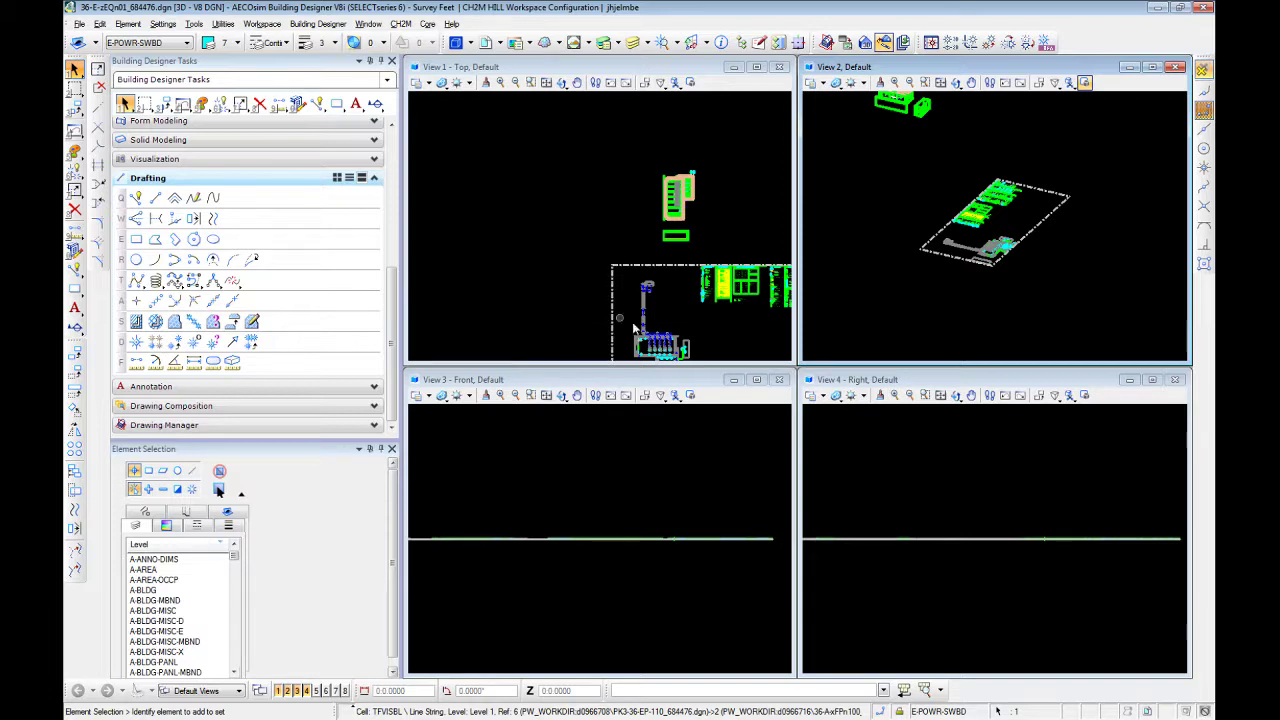
# Step: Examine the corners and base of the referenced 3D building model in the isometric view
pyautogui.scroll(2, 662, 331)
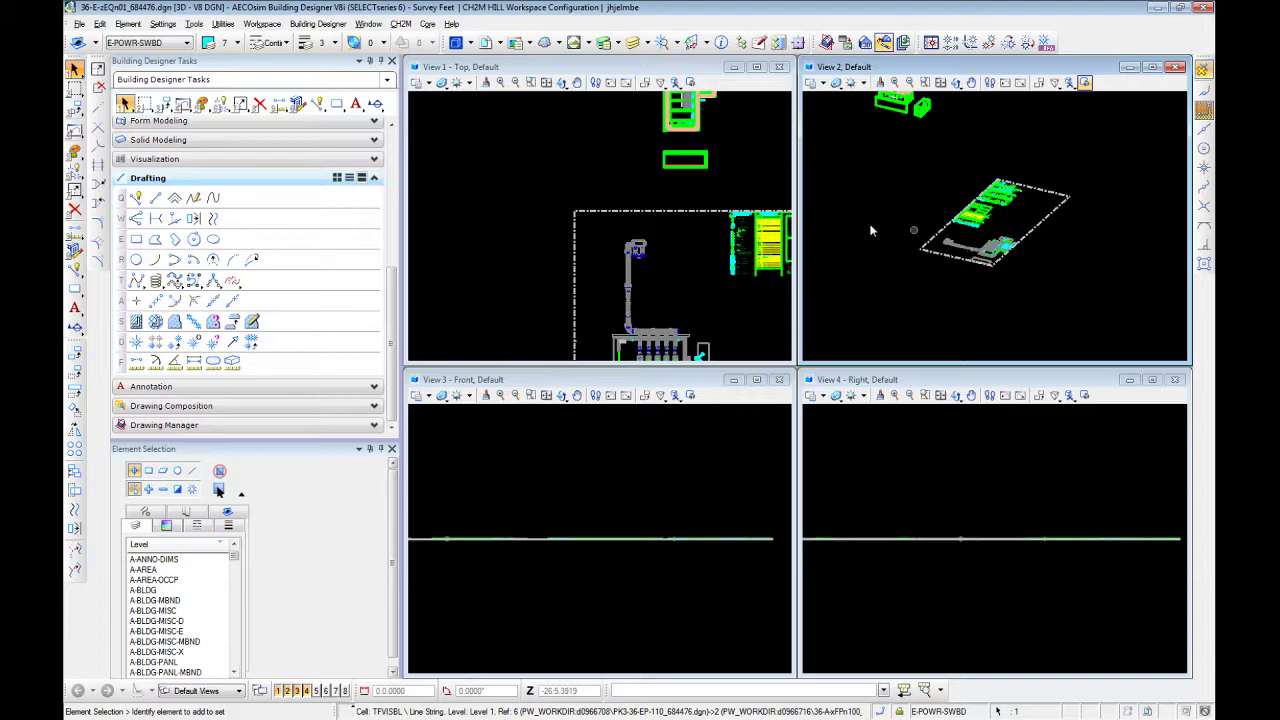
pyautogui.scroll(3, 922, 96)
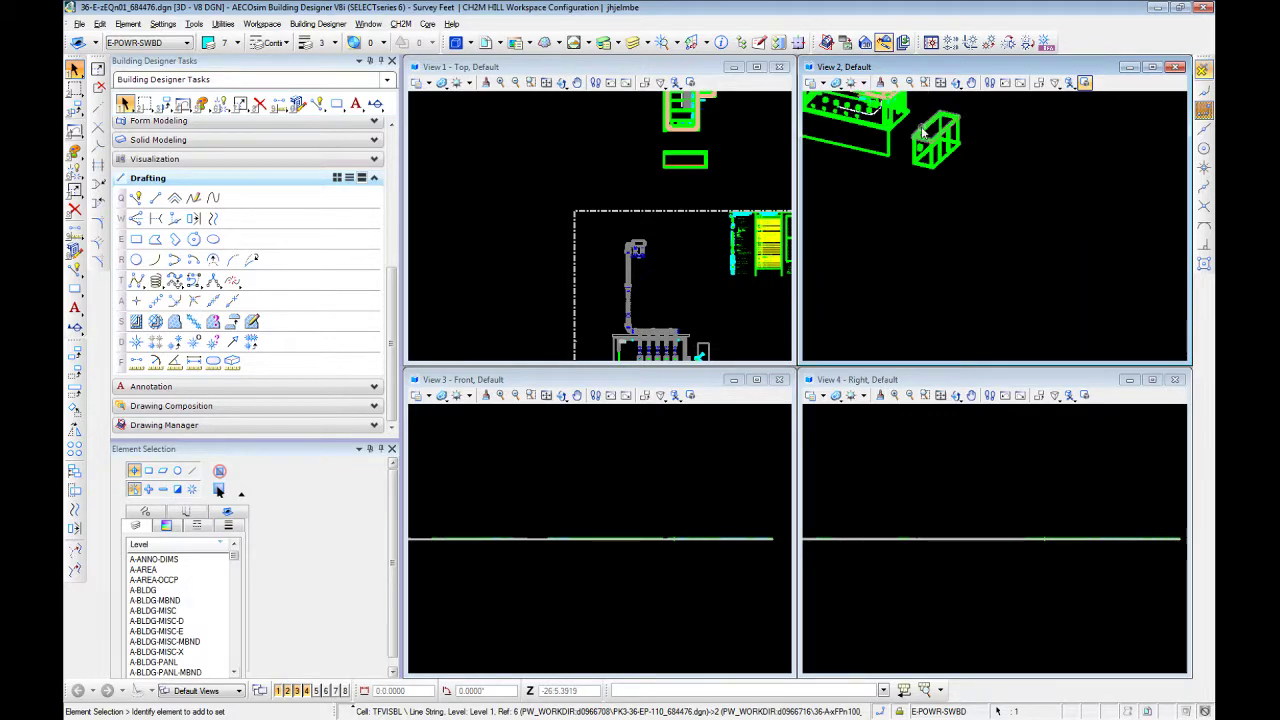
pyautogui.scroll(3, 922, 130)
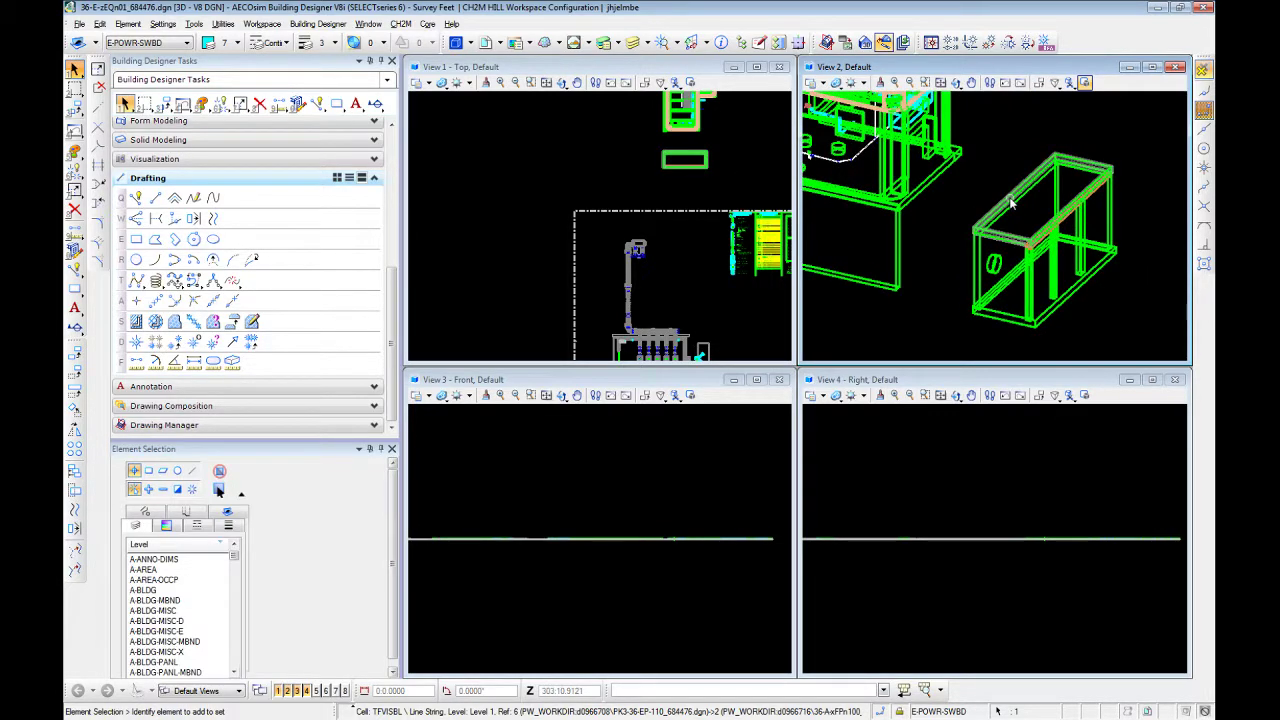
pyautogui.keyDown('shift'); pyautogui.moveTo(1032, 237); pyautogui.dragTo(829, 206, button='middle'); pyautogui.keyUp('shift')
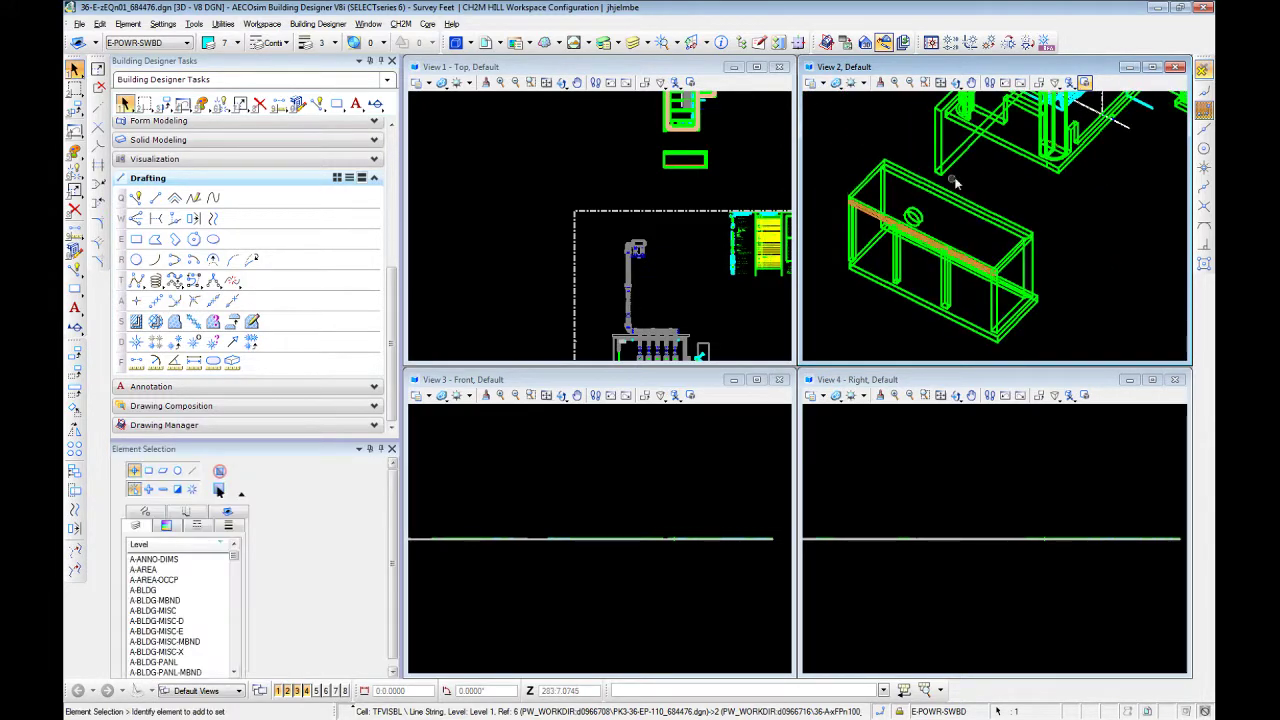
pyautogui.scroll(5, 955, 183)
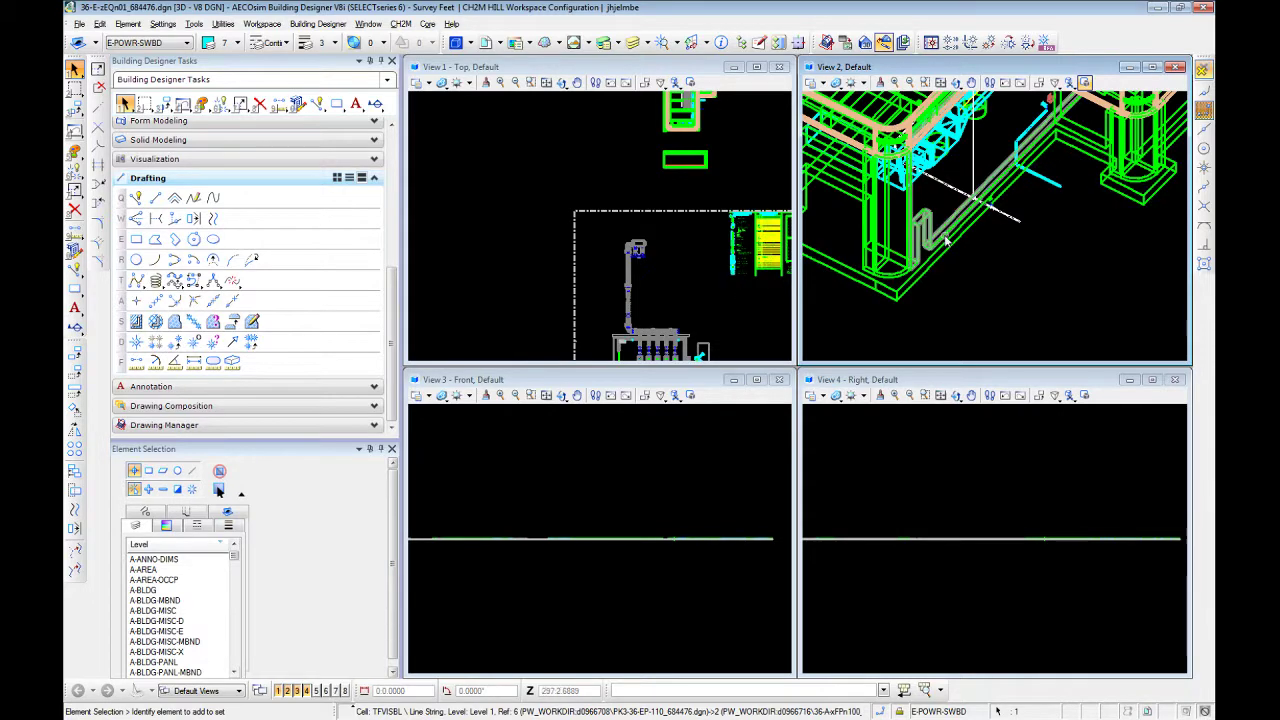
# Step: Select the referenced 2D electrical plan and examine its lower-left building corner in the top view
pyautogui.moveTo(727, 346); pyautogui.dragTo(652, 261, button='middle')
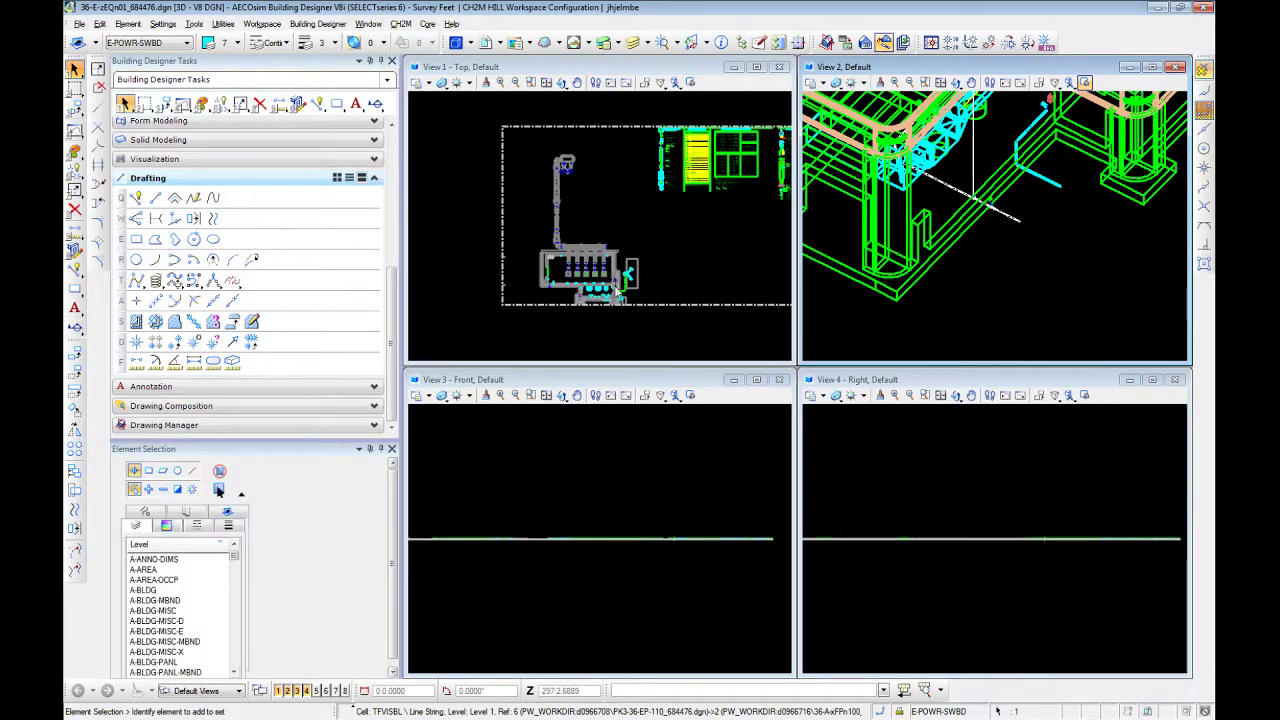
pyautogui.scroll(4, 590, 299)
pyautogui.scroll(2, 535, 308)
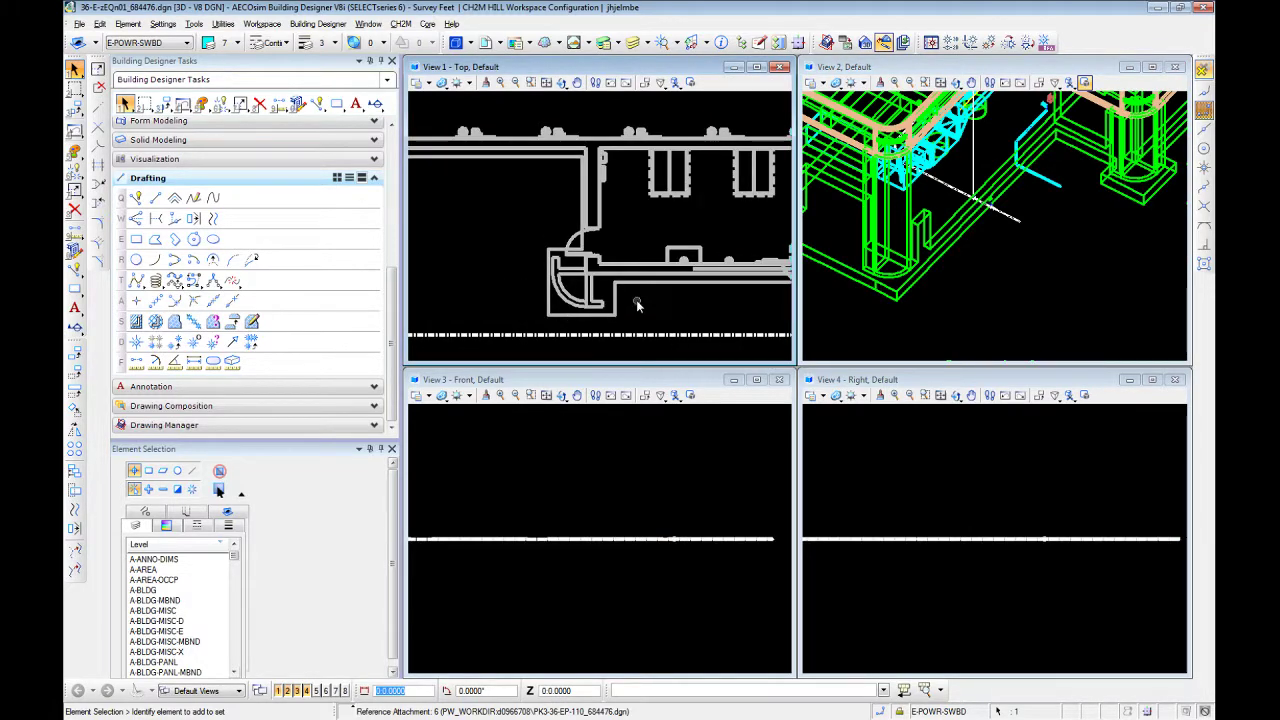
pyautogui.scroll(-3, 637, 301)
pyautogui.scroll(3, 637, 301)
pyautogui.scroll(-3, 637, 301)
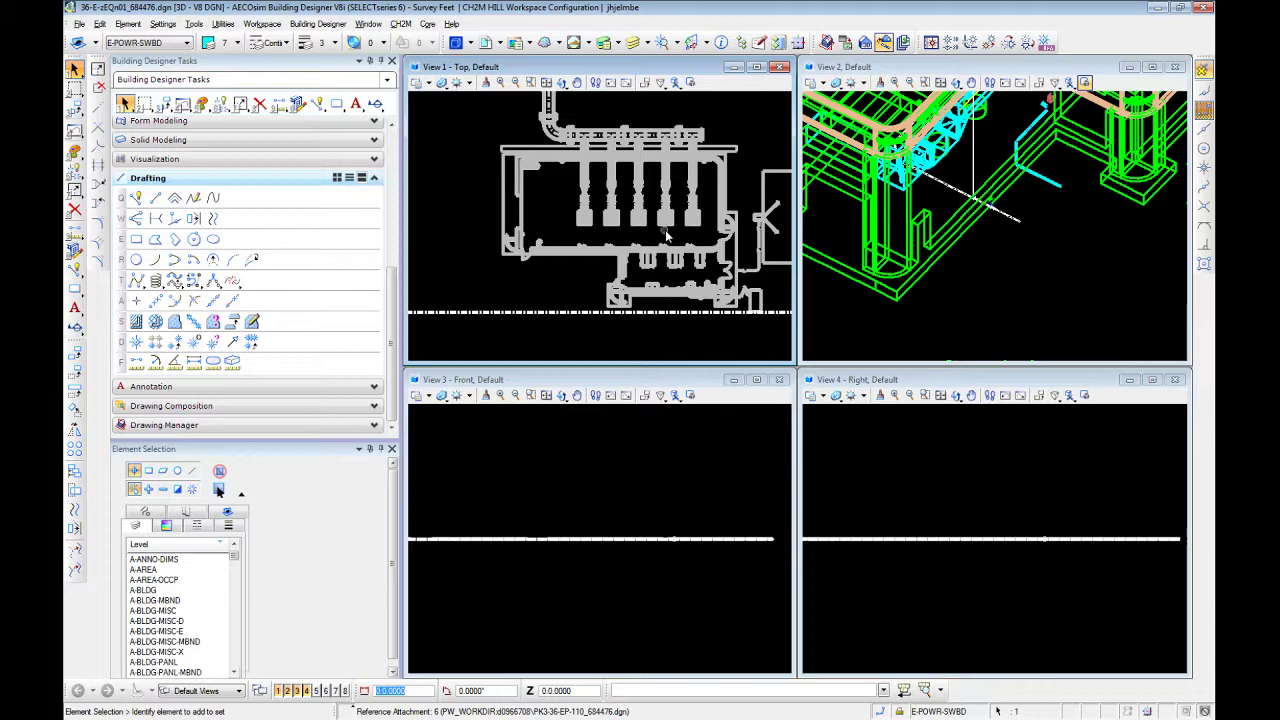
pyautogui.scroll(-3, 608, 288)
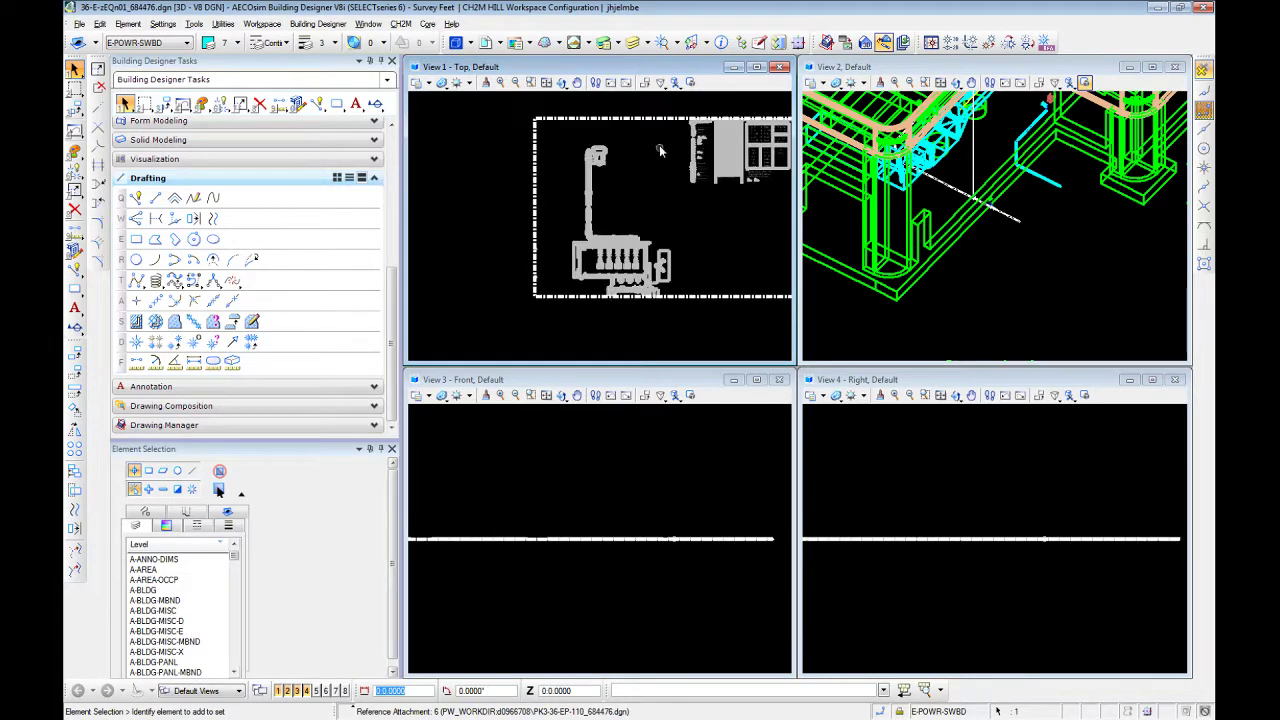
pyautogui.scroll(2, 660, 150)
pyautogui.scroll(-2, 593, 217)
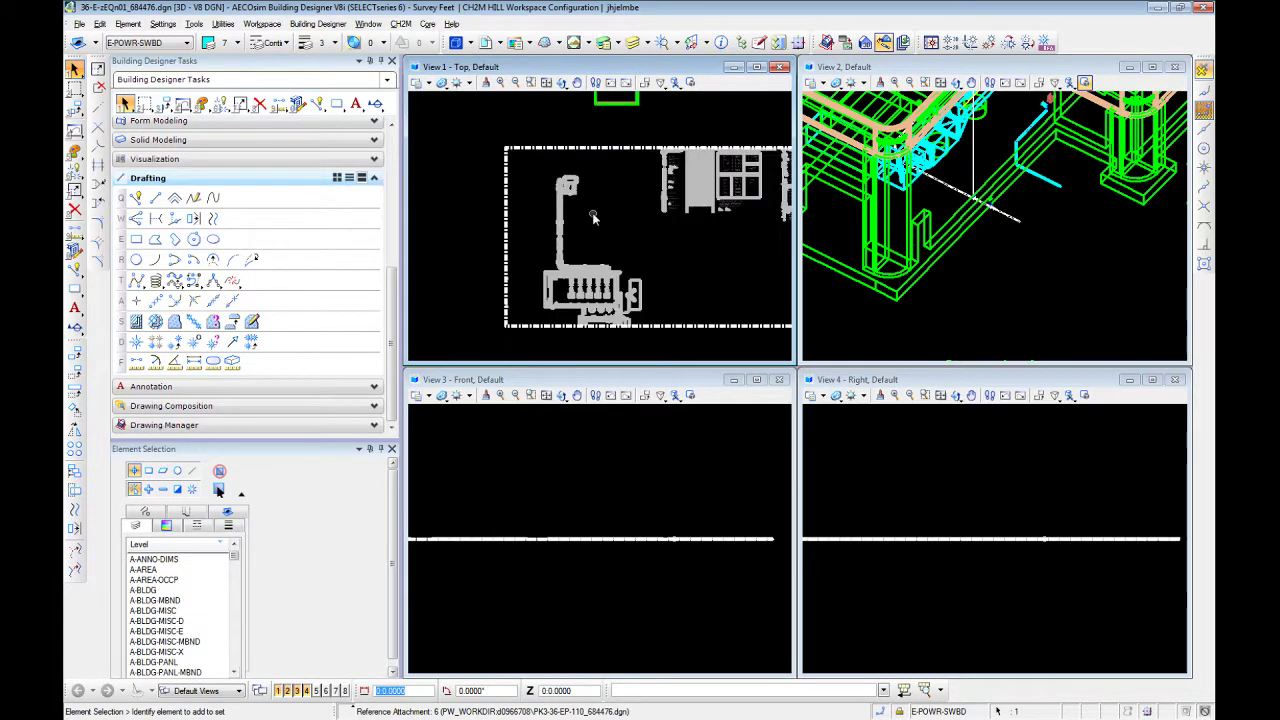
pyautogui.scroll(4, 590, 220)
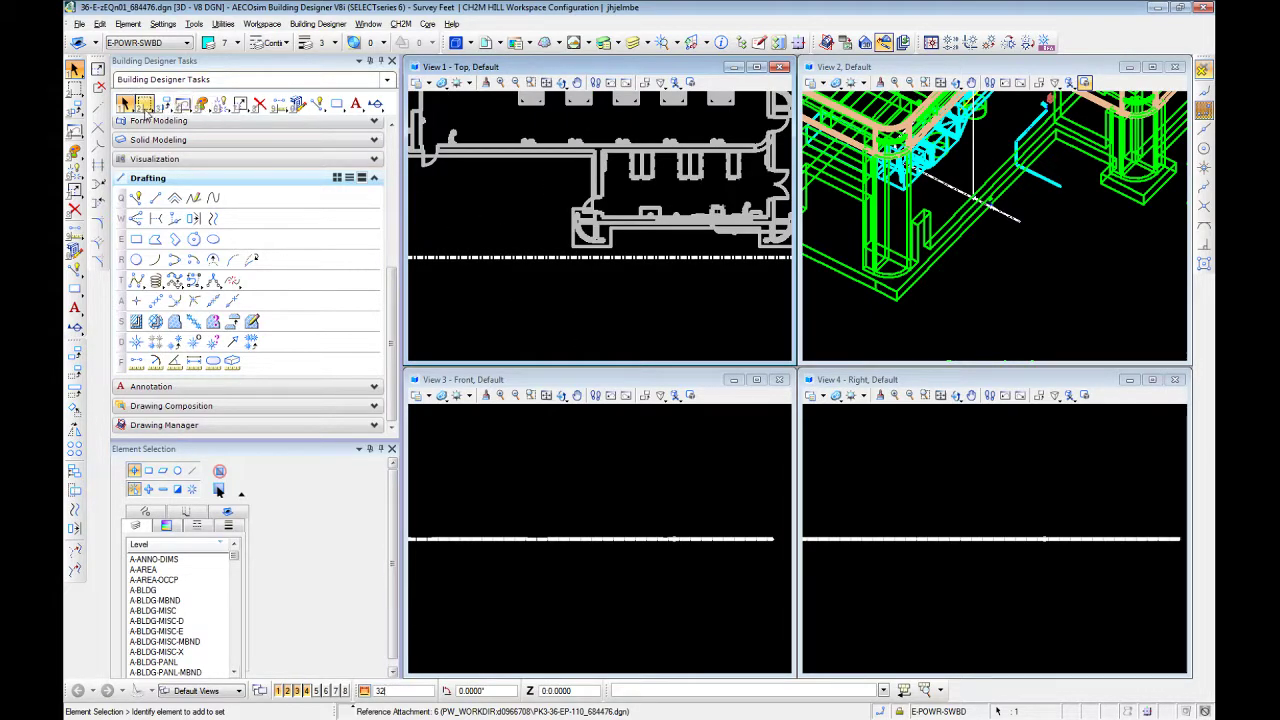
# Step: Move the 2D electrical plan from its lower-left building corner to the matching base corner of the 3D model in the isometric view
pyautogui.click(164, 104)
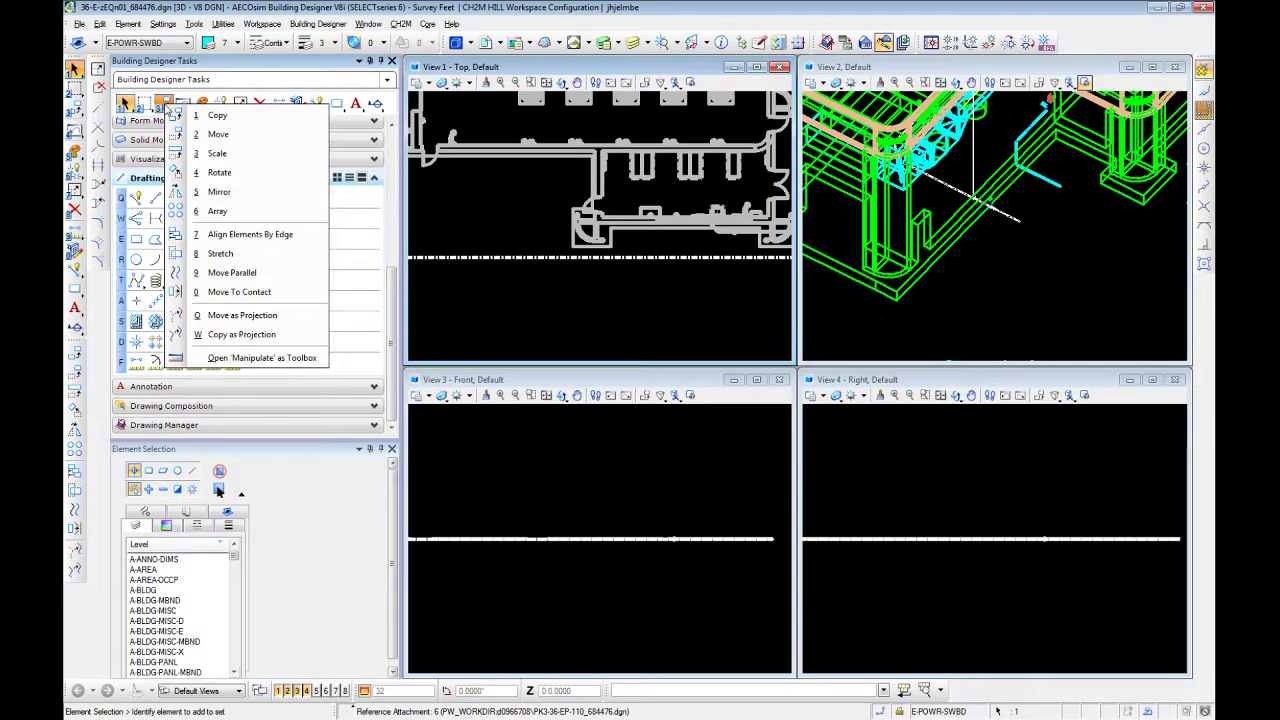
pyautogui.click(212, 140)
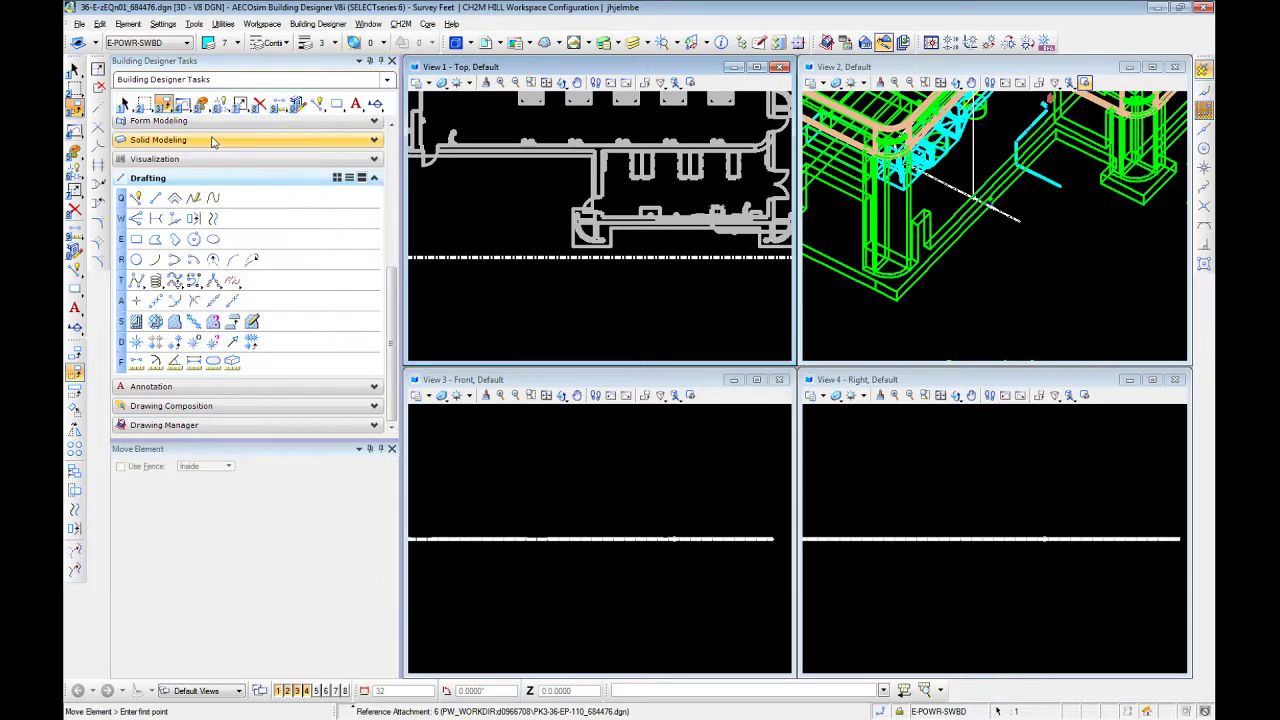
pyautogui.click(574, 243)
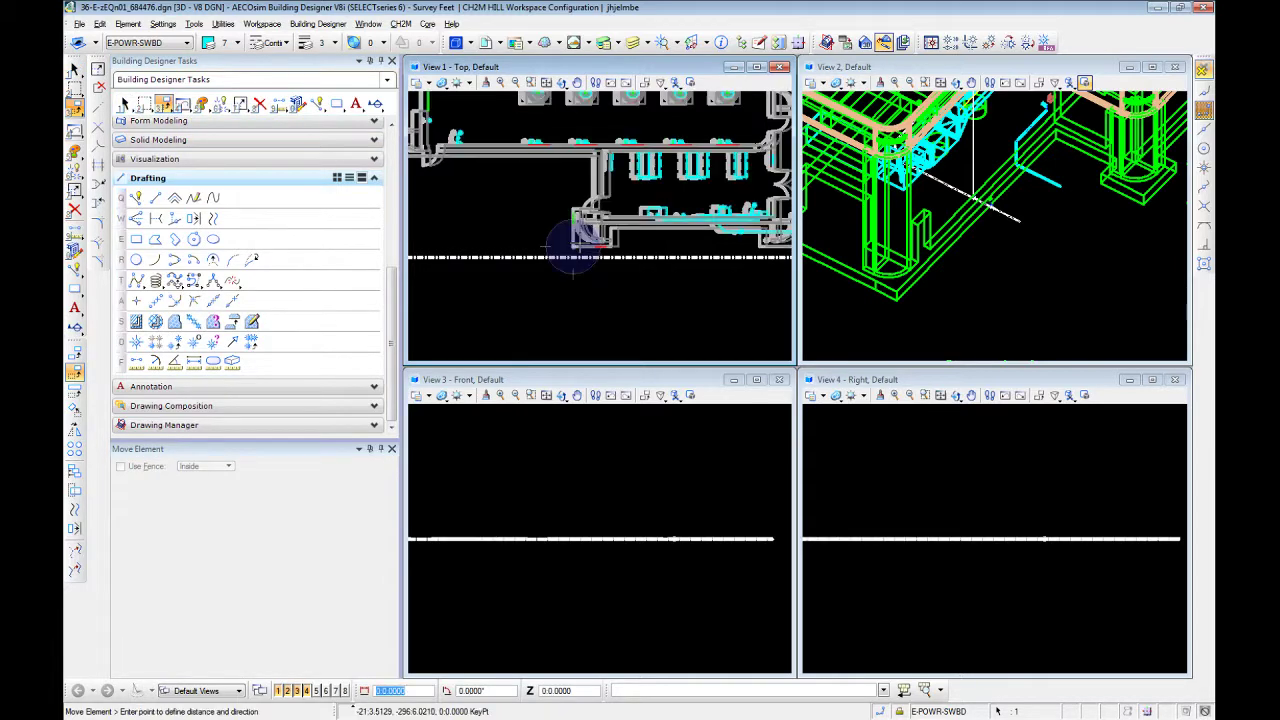
pyautogui.click(1143, 195)
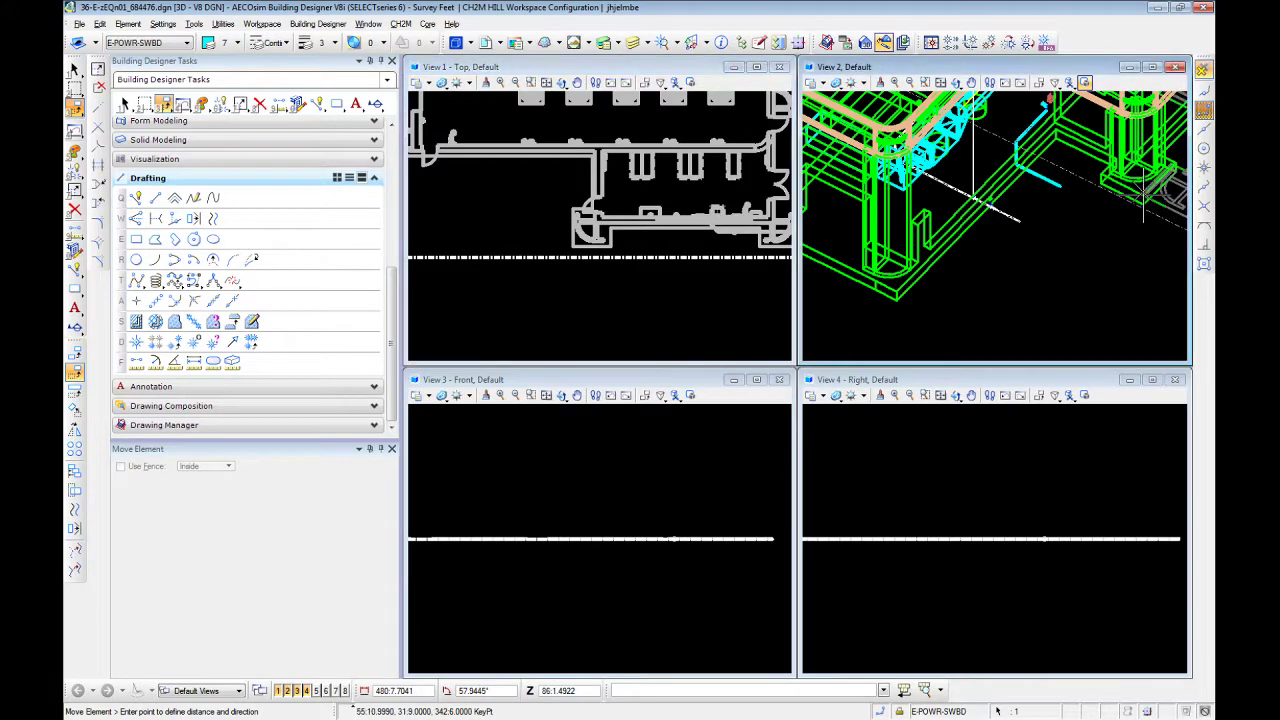
pyautogui.click(1100, 248)
pyautogui.press('Escape')
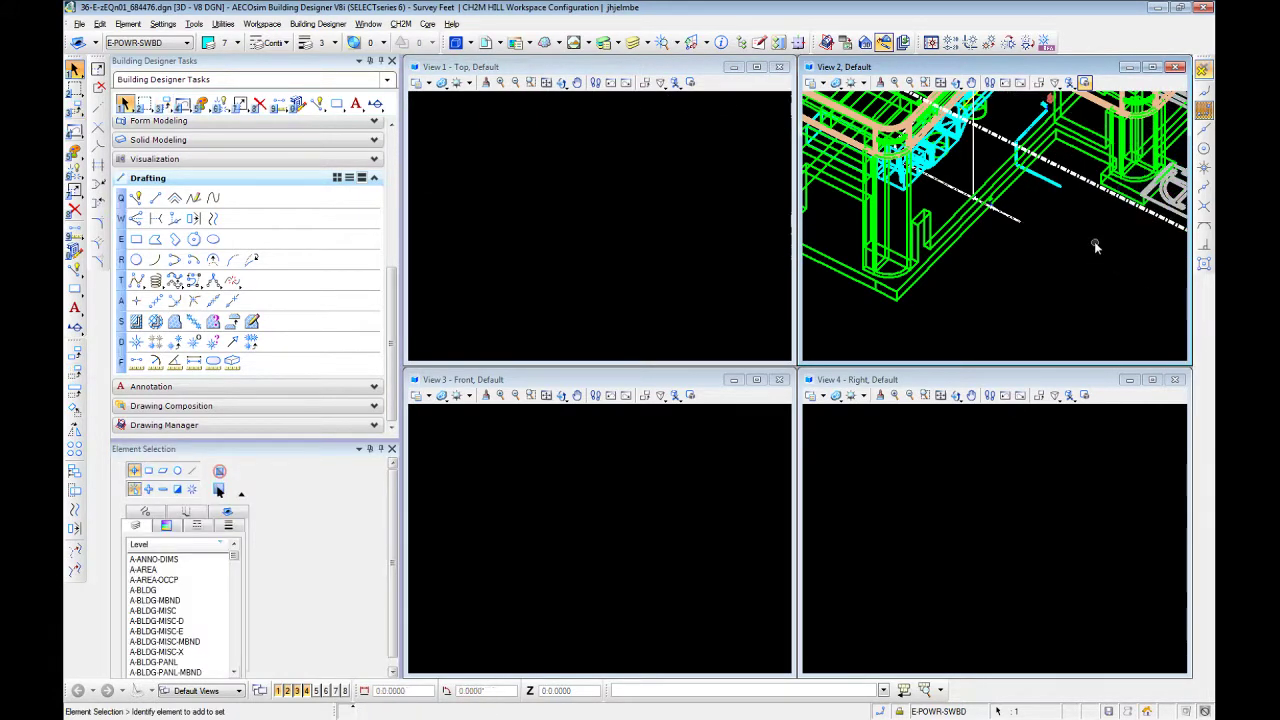
# Step: Fit the plan and the models in the views and compare their position and orientation at the shared corner
pyautogui.scroll(-2, 1095, 247)
pyautogui.scroll(2, 1095, 247)
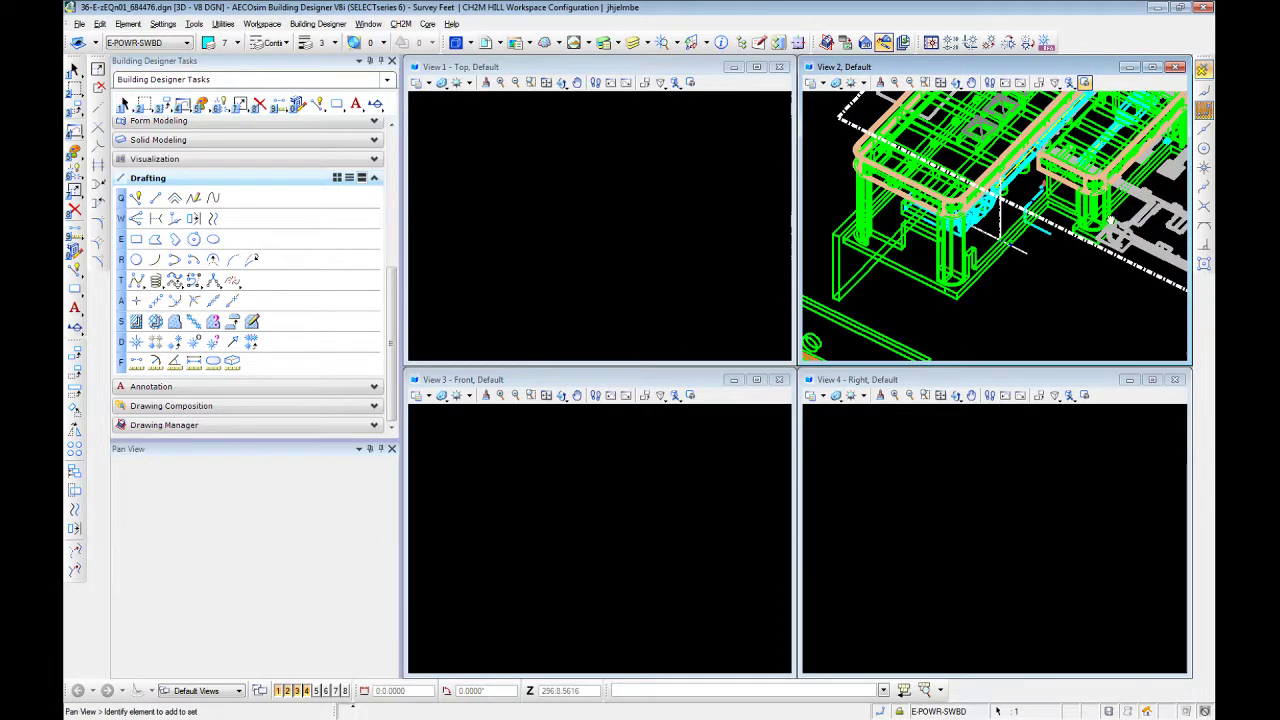
pyautogui.scroll(1, 1095, 247)
pyautogui.scroll(-2, 957, 257)
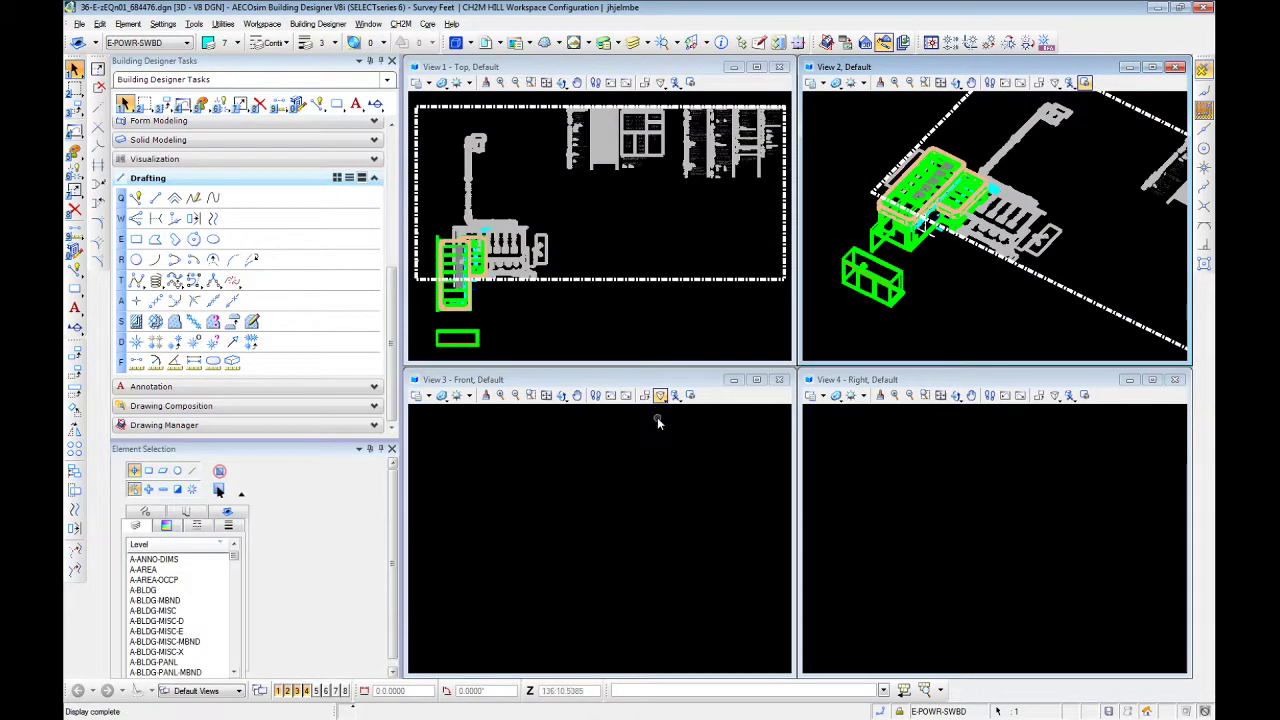
pyautogui.click(949, 462)
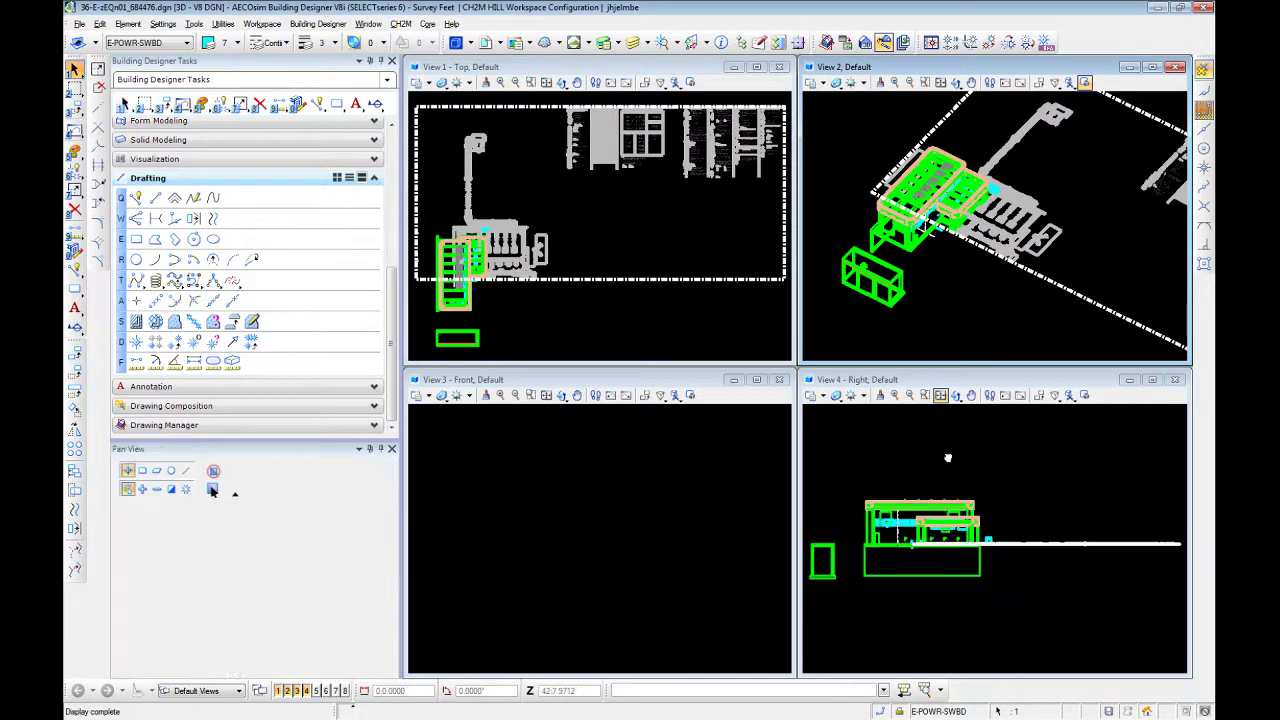
pyautogui.click(651, 524)
pyautogui.scroll(3, 491, 302)
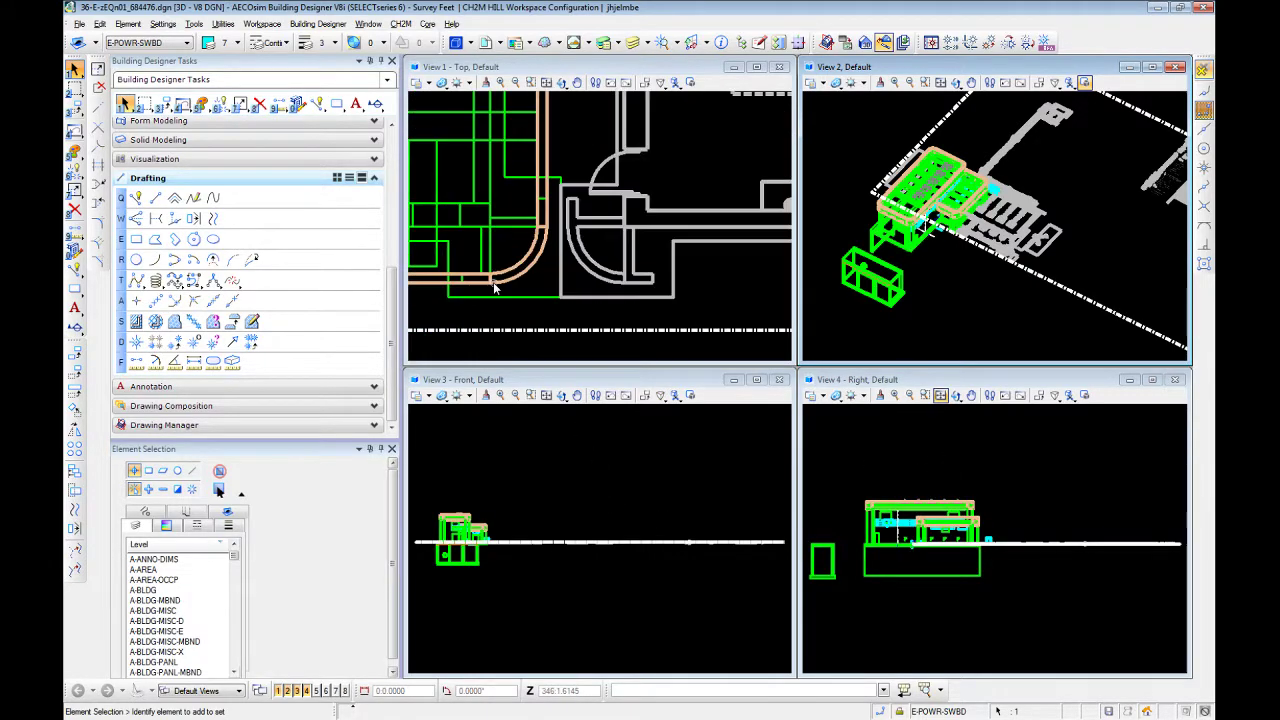
pyautogui.scroll(-2, 512, 282)
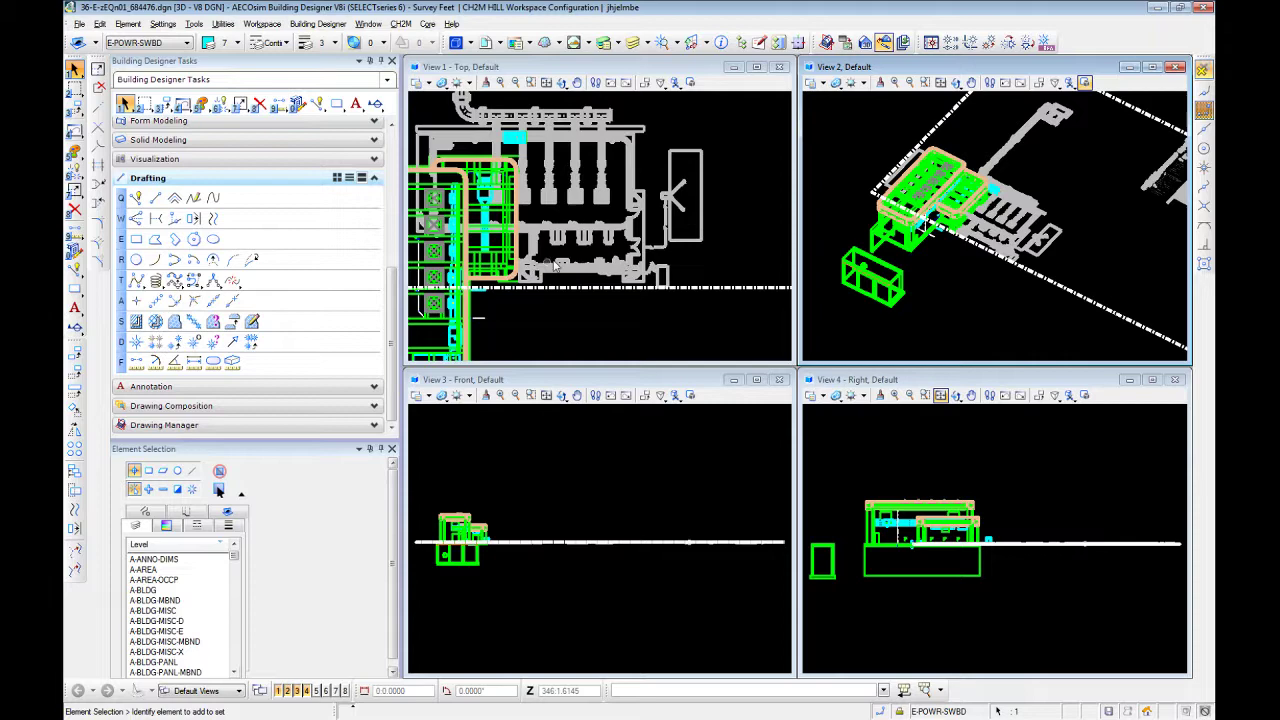
pyautogui.moveTo(563, 258); pyautogui.dragTo(697, 263, button='middle')
pyautogui.press('Escape')
pyautogui.scroll(5, 648, 290)
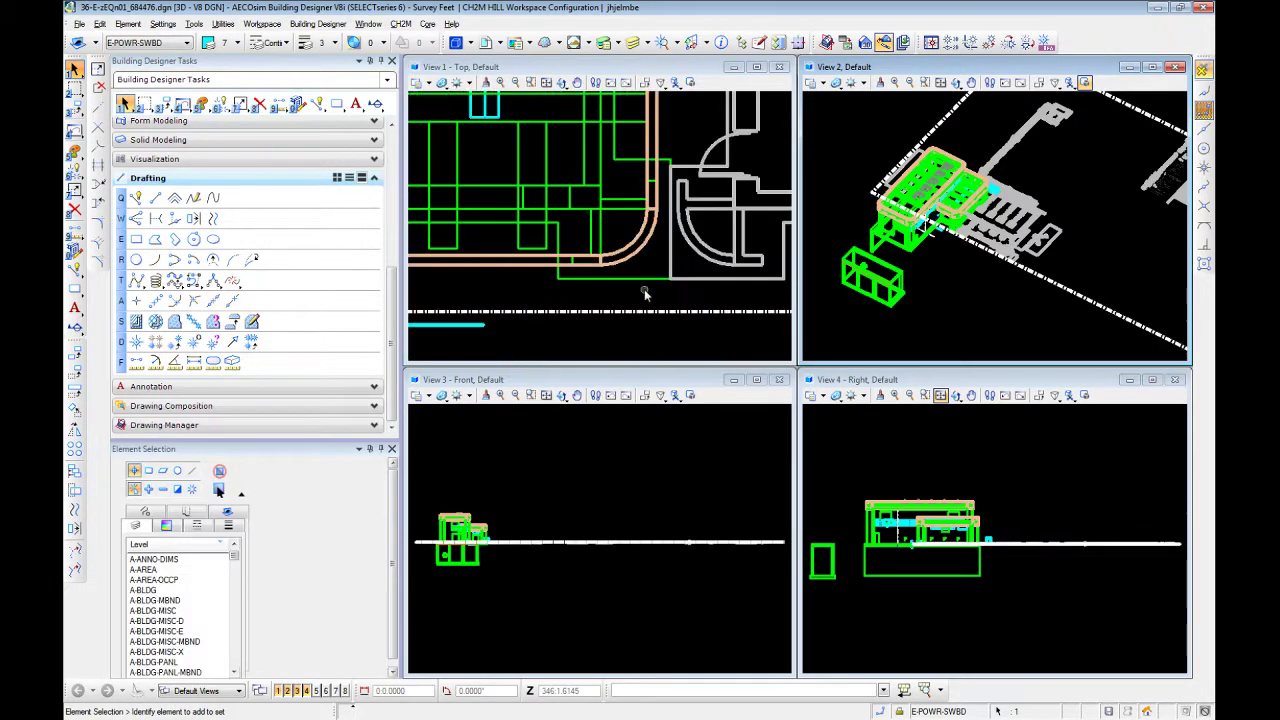
# Step: Rotate the 2D electrical plan 90° about the shared corner with the 3 points method, from its bottom edge to the model's vertical base edge
pyautogui.click(164, 104)
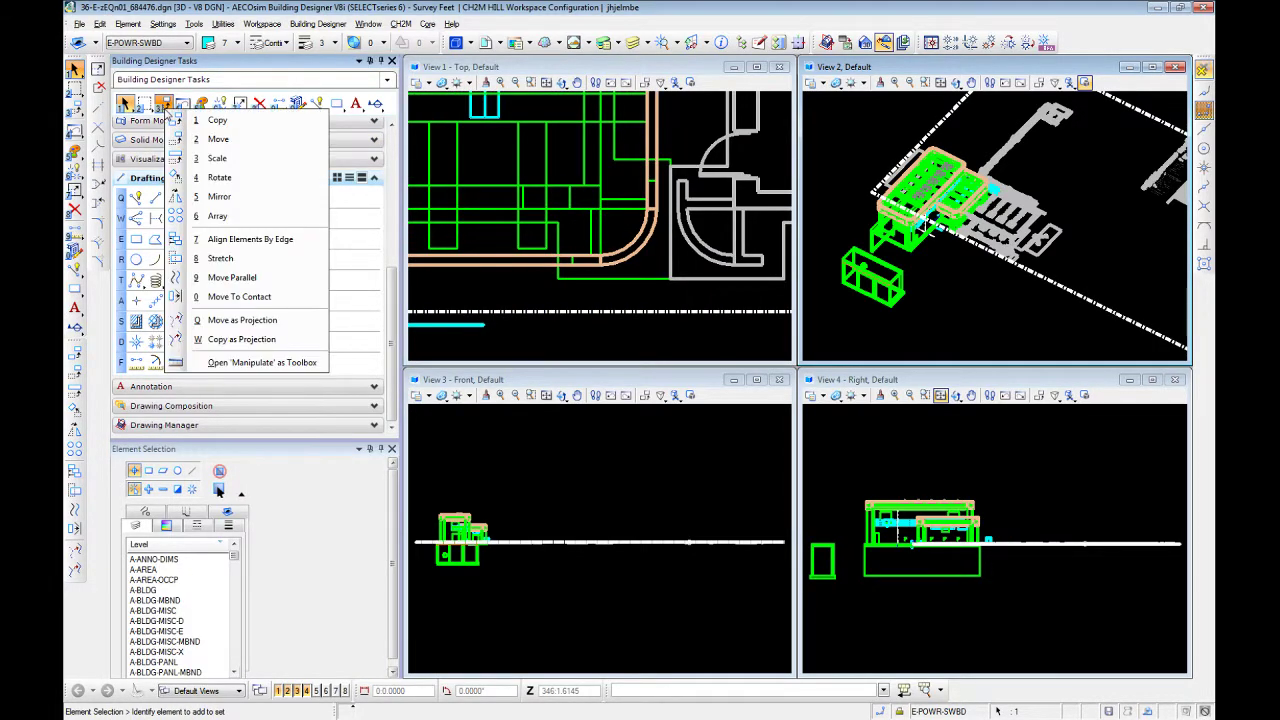
pyautogui.click(234, 179)
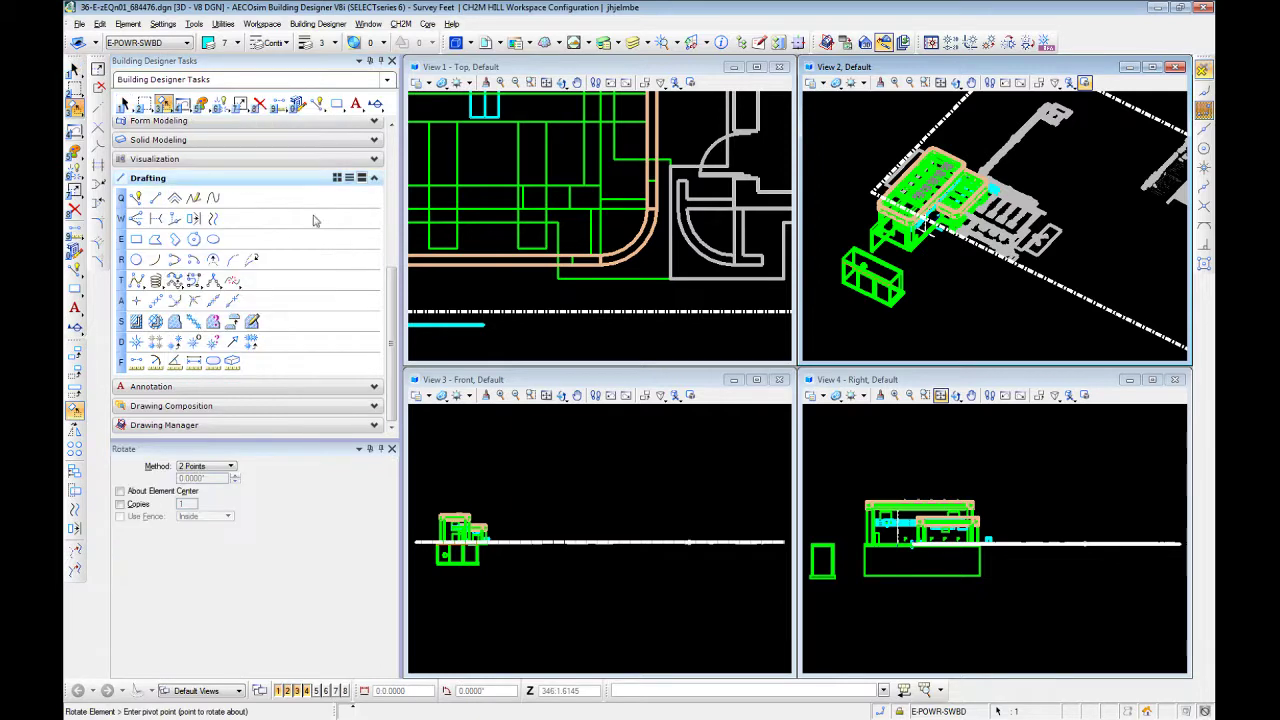
pyautogui.click(199, 467)
pyautogui.click(220, 455)
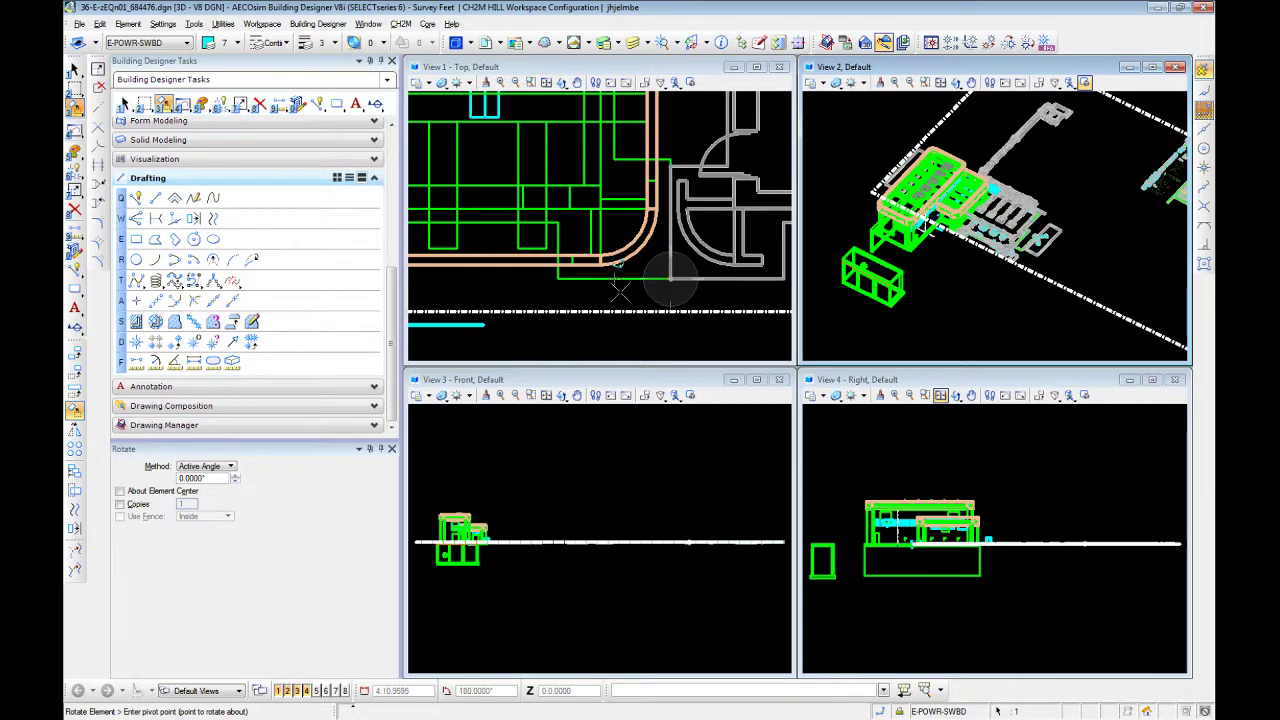
pyautogui.click(186, 470)
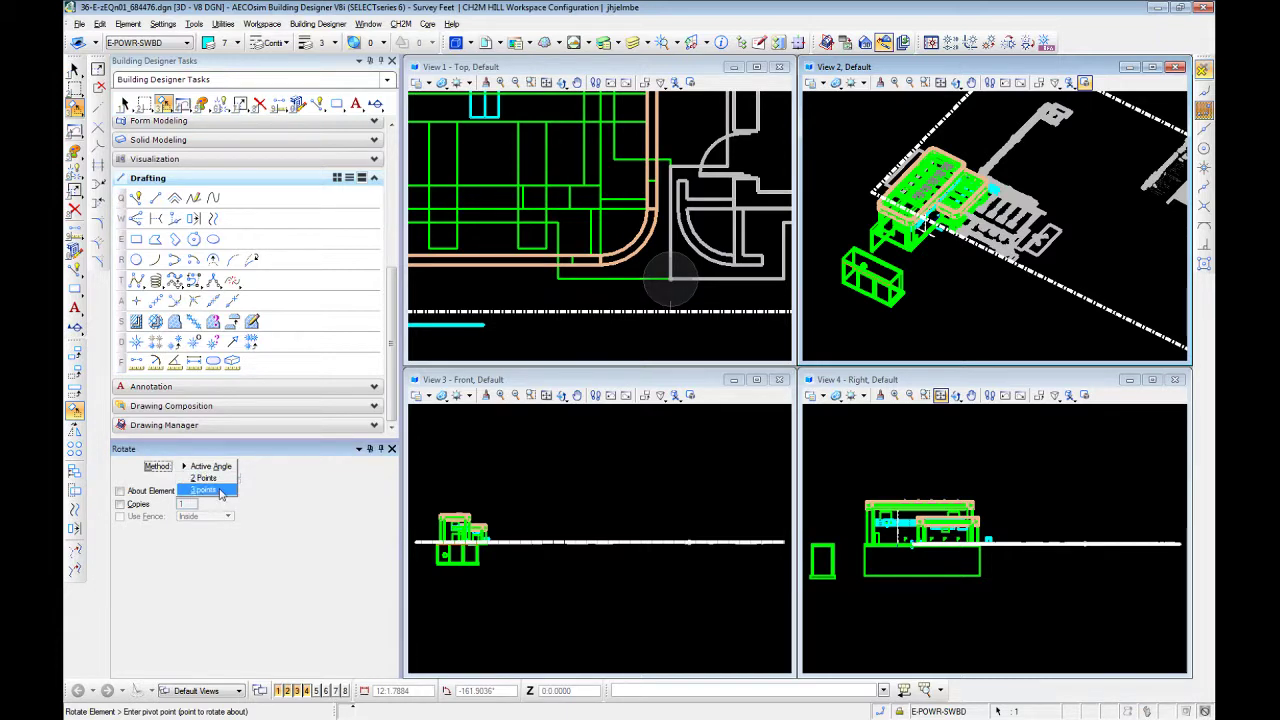
pyautogui.click(204, 489)
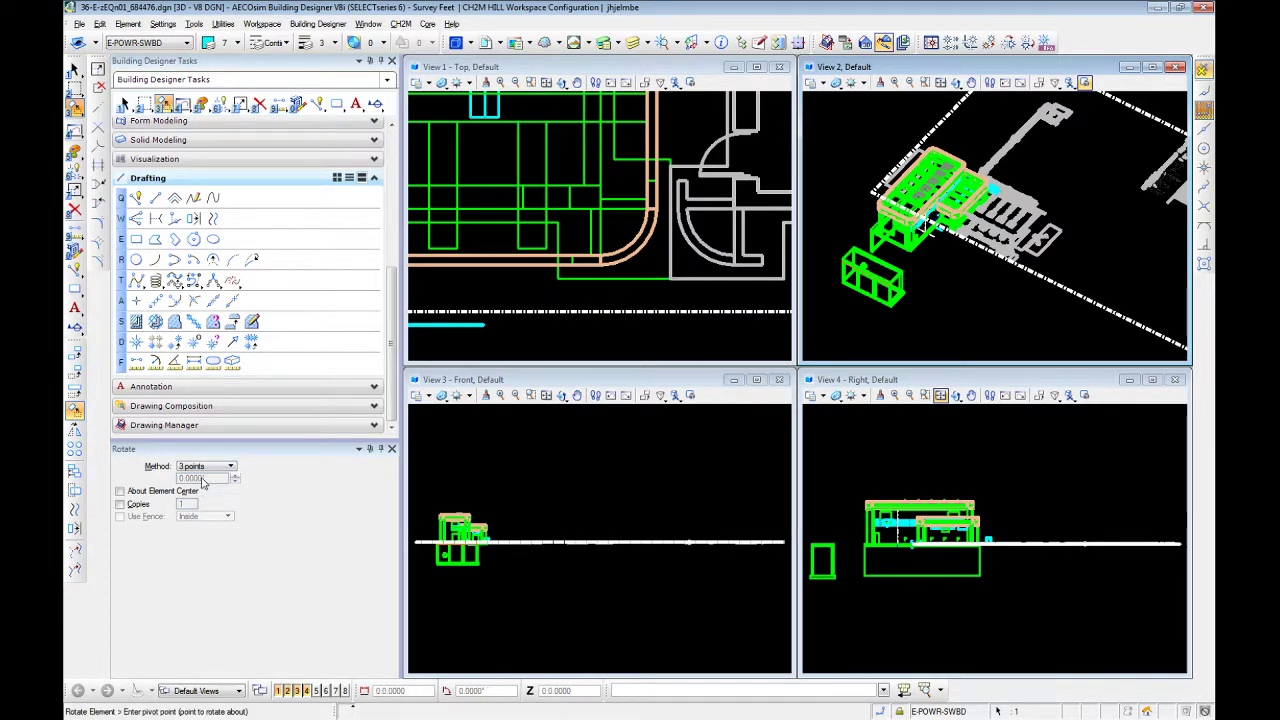
pyautogui.scroll(4, 945, 222)
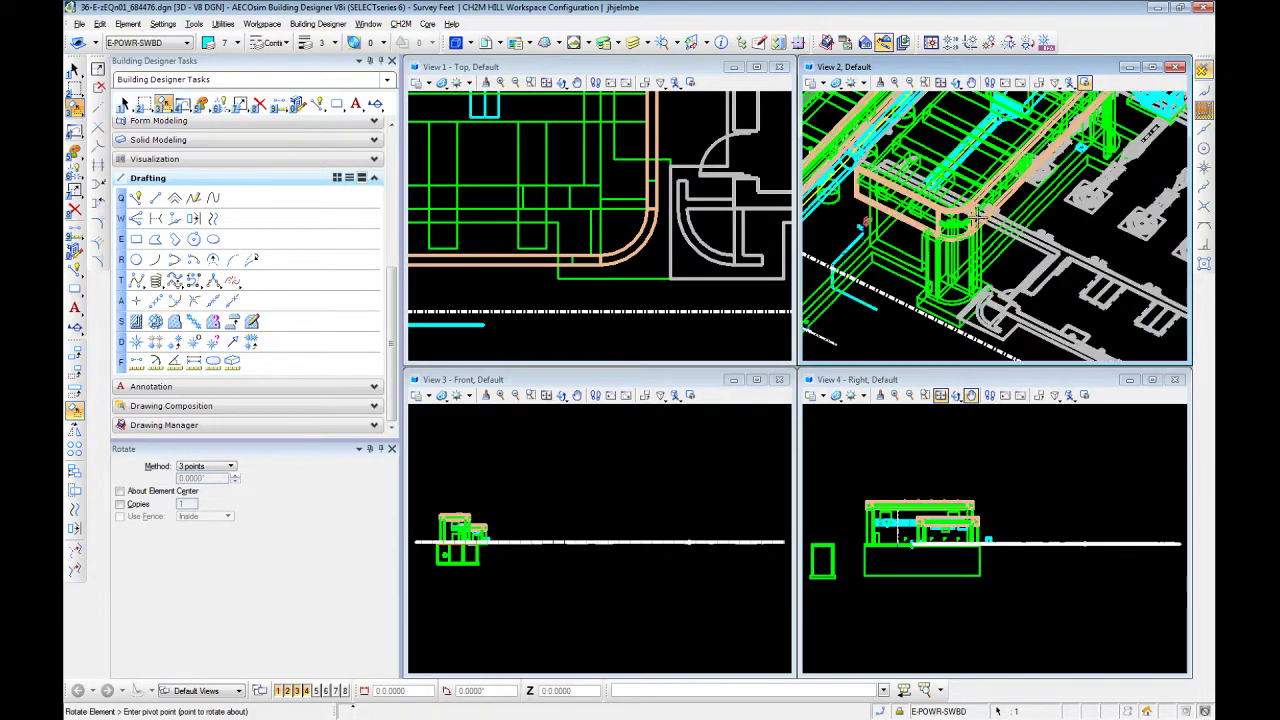
pyautogui.scroll(3, 985, 260)
pyautogui.moveTo(1040, 250); pyautogui.dragTo(1040, 216, button='middle')
pyautogui.middleClick(940, 200)
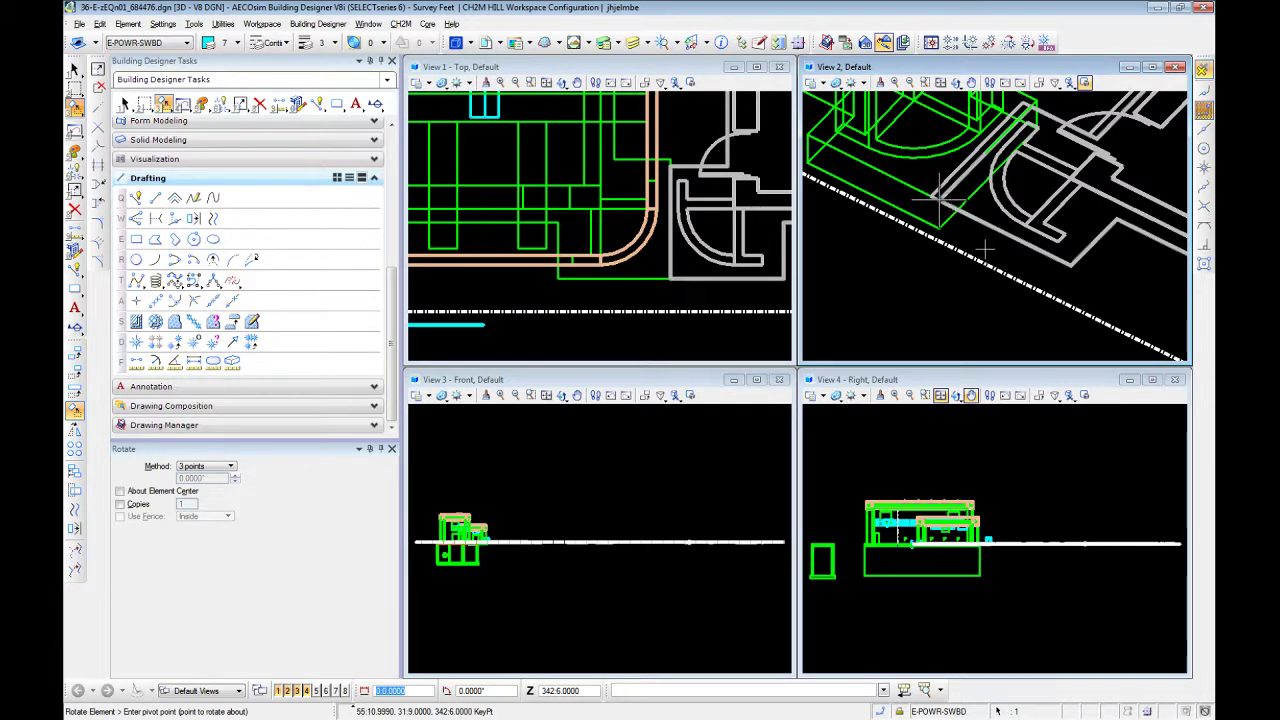
pyautogui.click(940, 200)
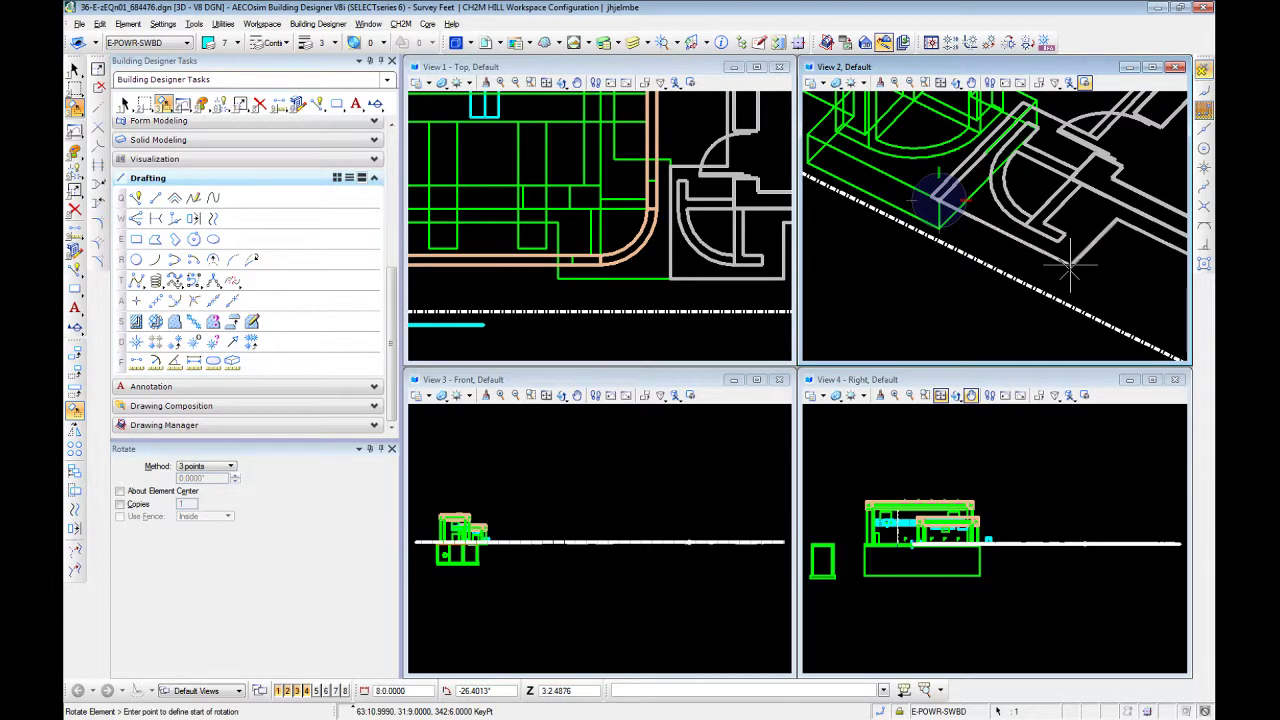
pyautogui.click(1070, 265)
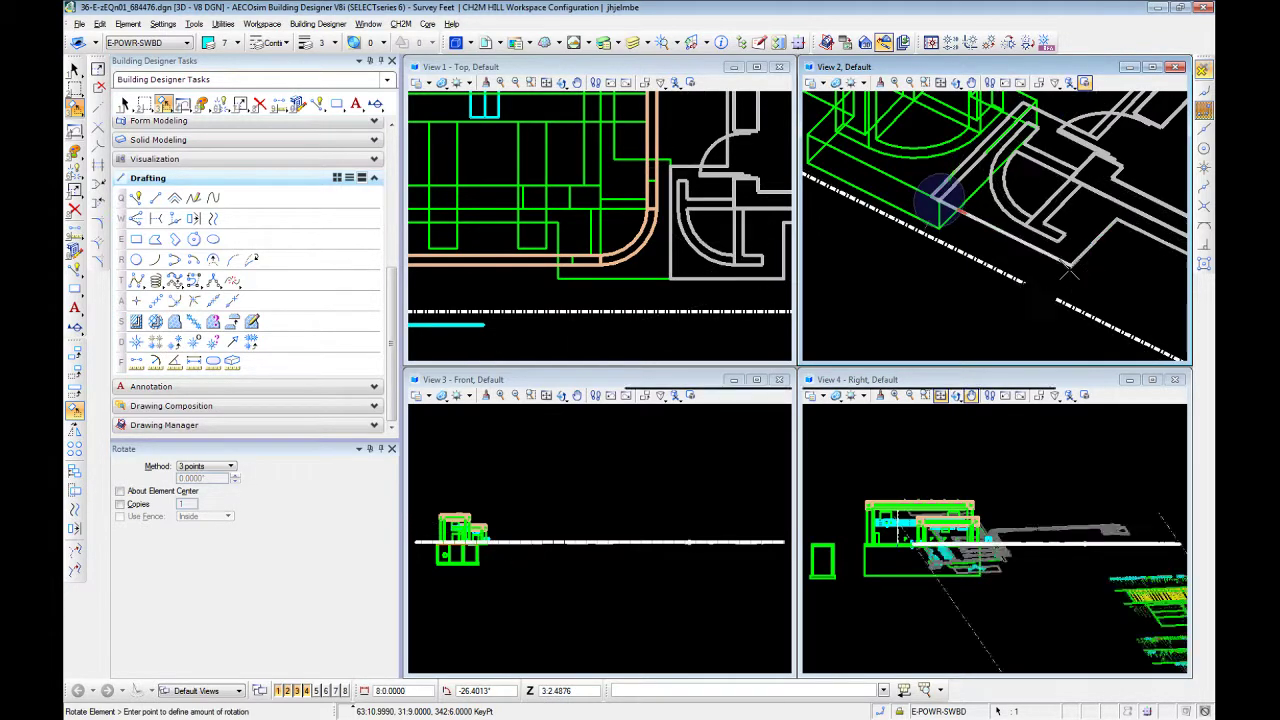
pyautogui.click(670, 159)
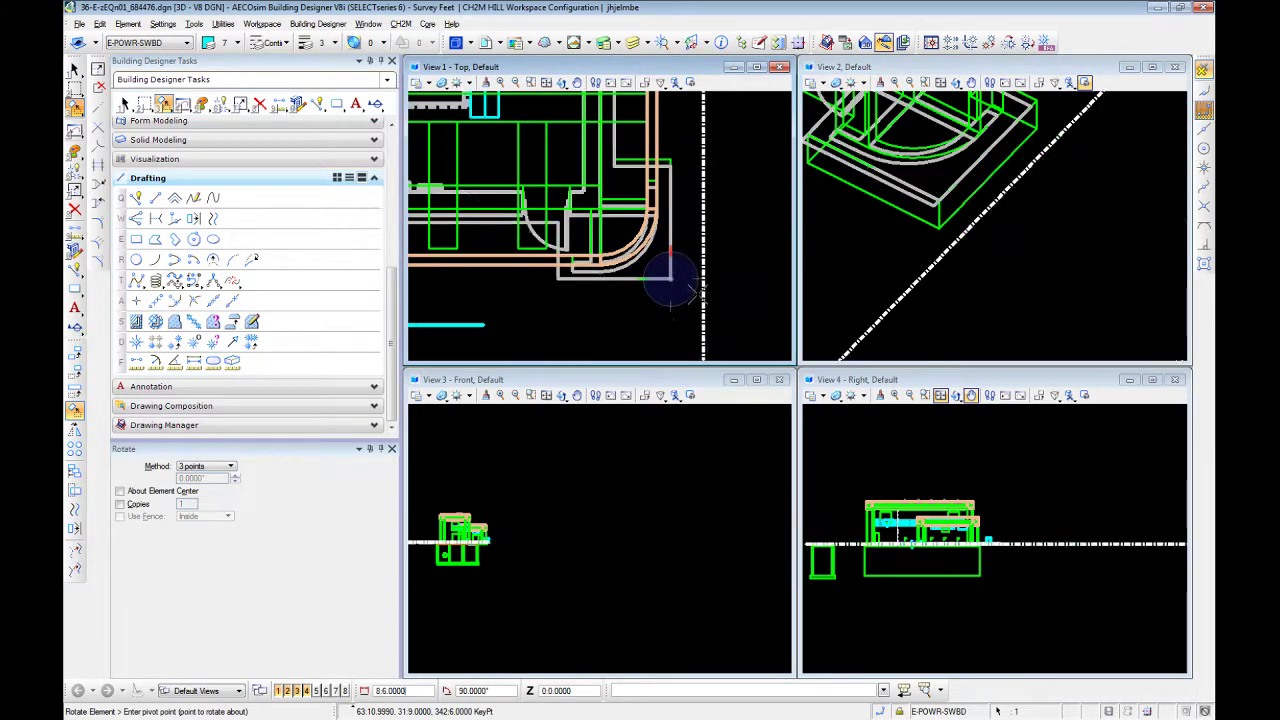
# Step: Examine how the rotated plan's corner outline lines up with the 3D model in the top and isometric views
pyautogui.scroll(2, 586, 240)
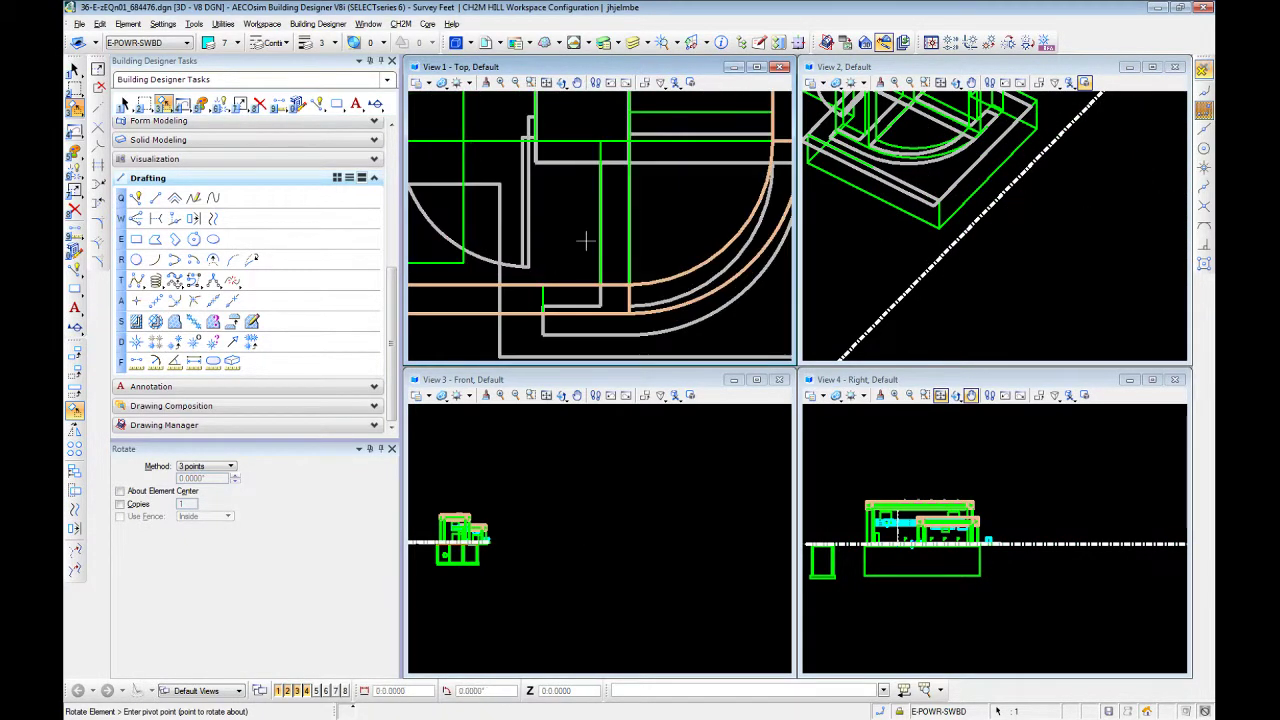
pyautogui.scroll(-2, 586, 240)
pyautogui.scroll(2, 555, 197)
pyautogui.rightClick(555, 197)
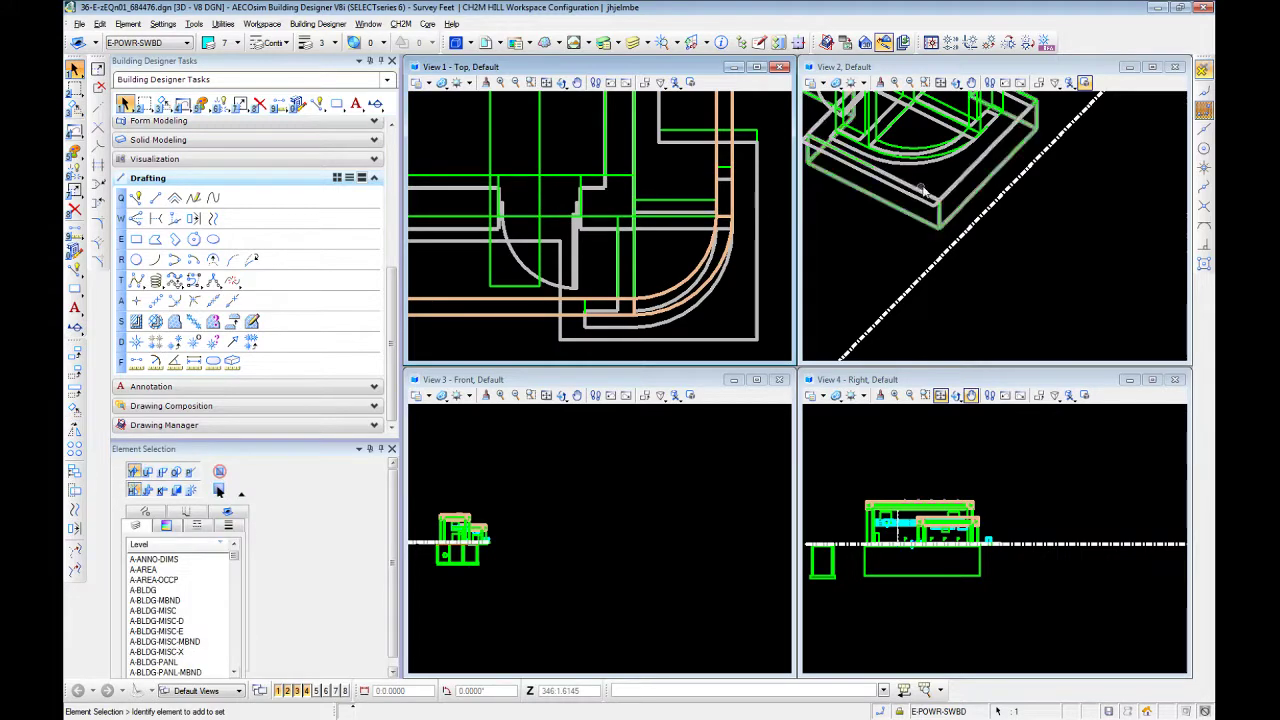
pyautogui.moveTo(933, 197); pyautogui.dragTo(985, 258, button='middle')
pyautogui.scroll(3, 1006, 262)
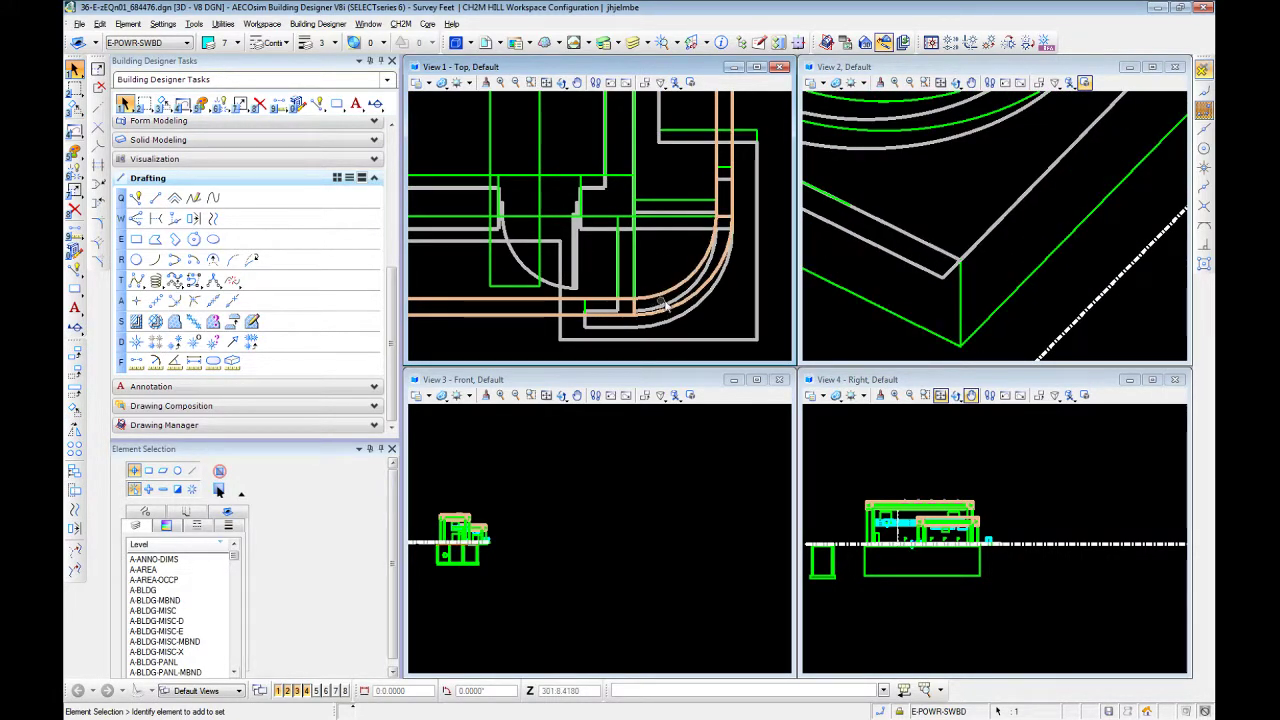
pyautogui.scroll(-2, 683, 295)
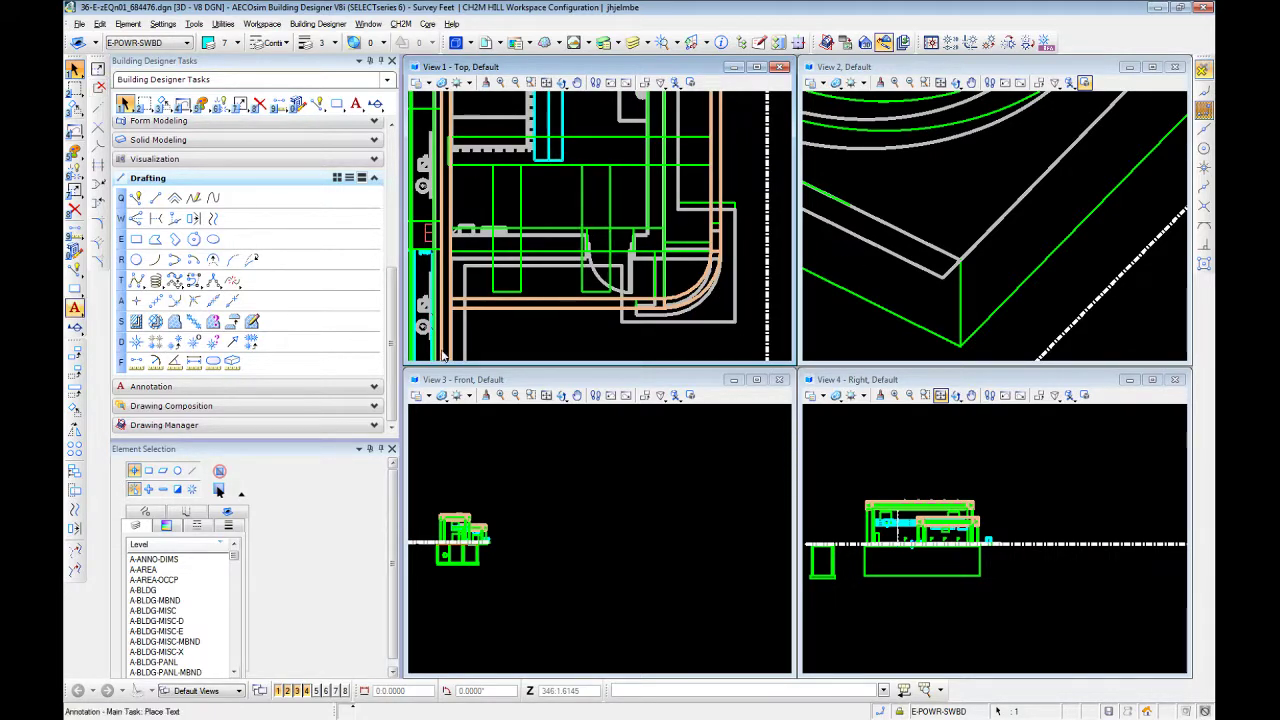
pyautogui.scroll(2, 680, 230)
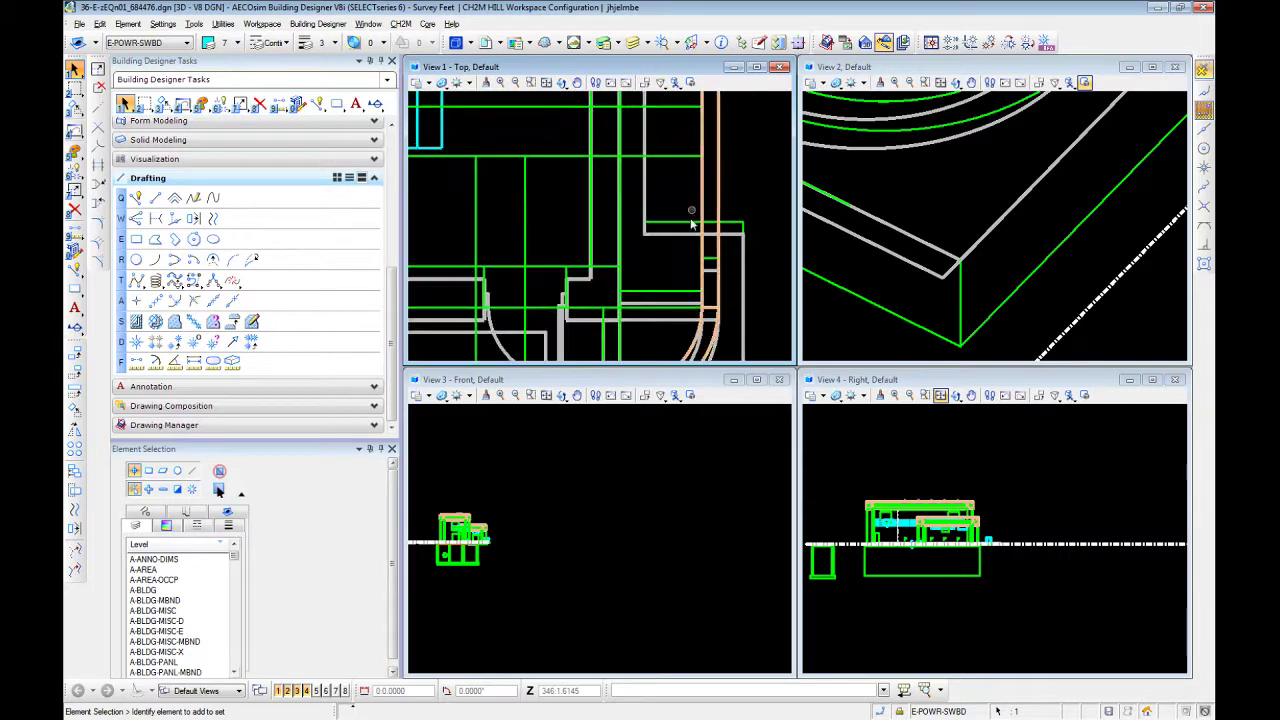
# Step: Move the 2D electrical plan 0:6.0000 at 90° from its outer wall corner to the matching corner of the 3D model
pyautogui.rightClick(685, 227)
pyautogui.click(722, 259)
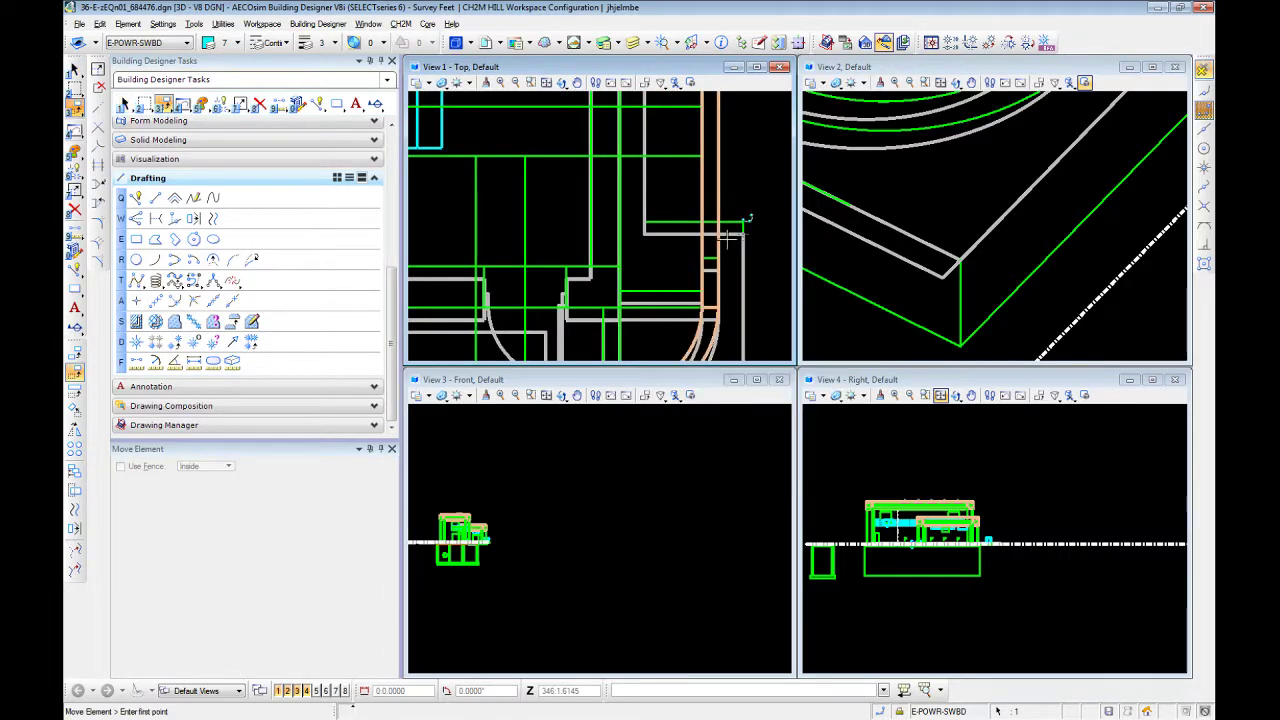
pyautogui.click(738, 229)
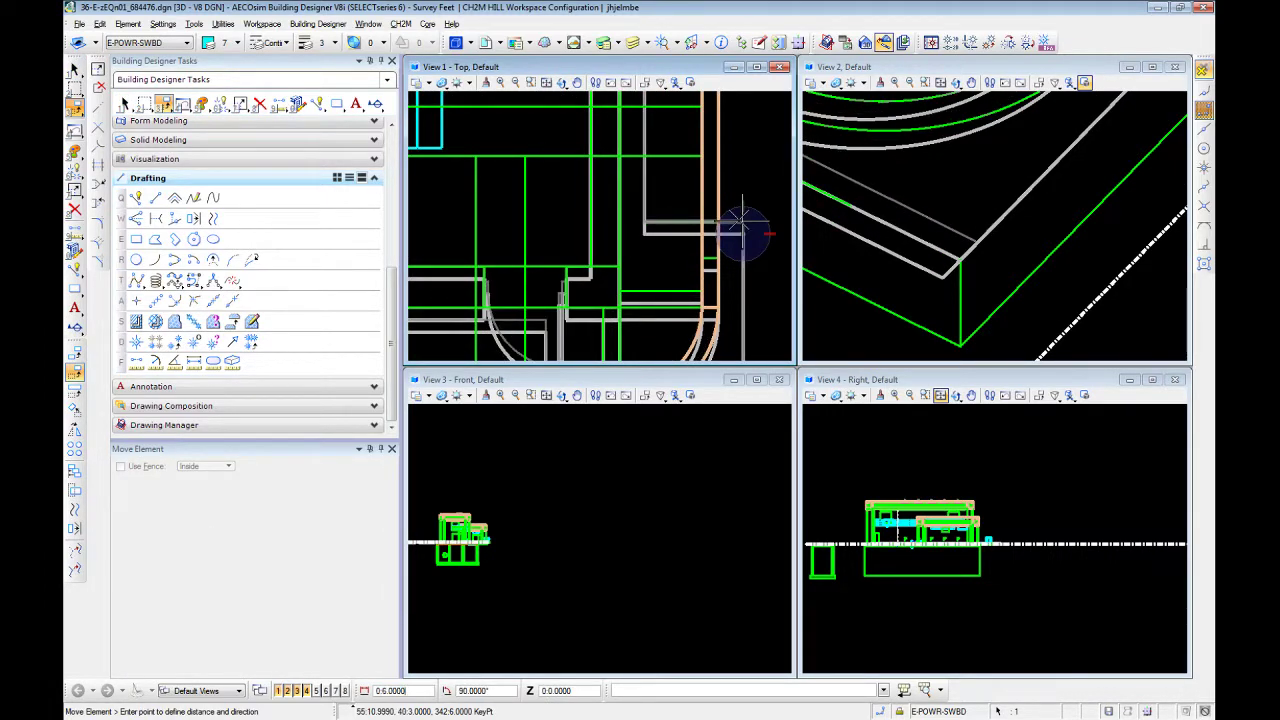
pyautogui.click(742, 221)
pyautogui.rightClick(743, 220)
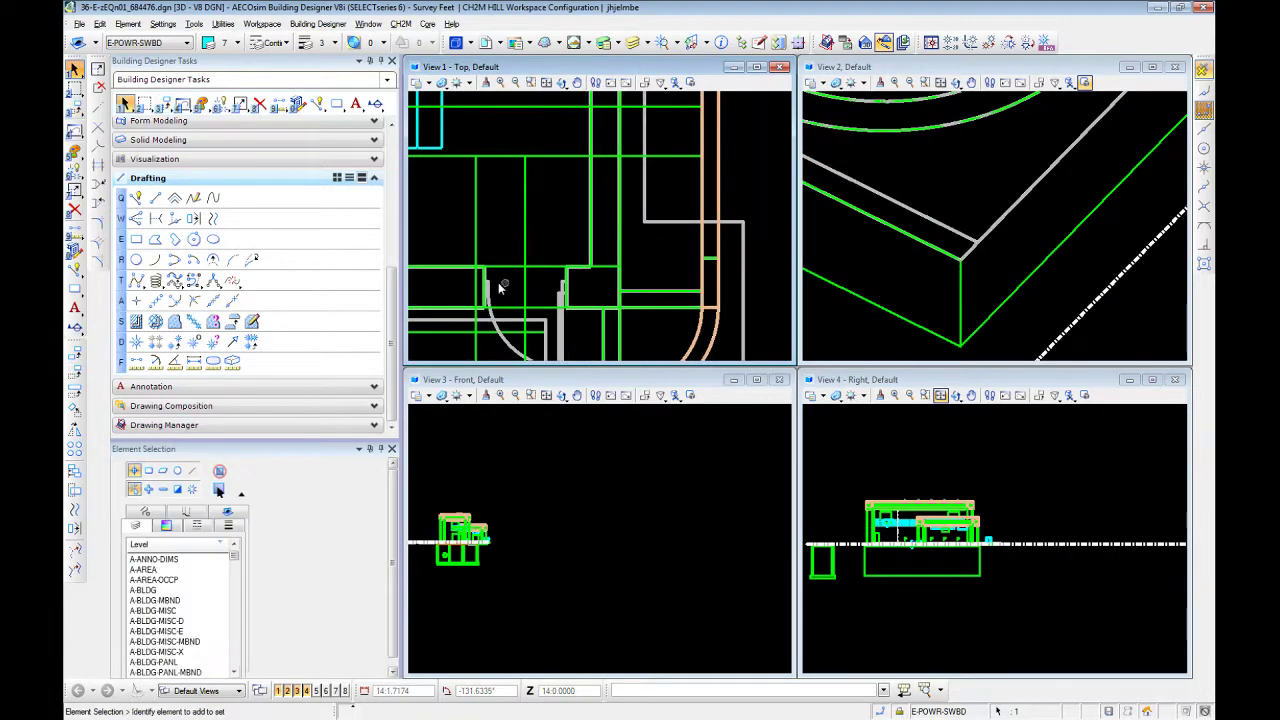
# Step: Examine how the moved plan's walls, doors and corners line up with the 3D models around the building, mainly in the top view
pyautogui.scroll(4, 481, 273)
pyautogui.scroll(-3, 481, 277)
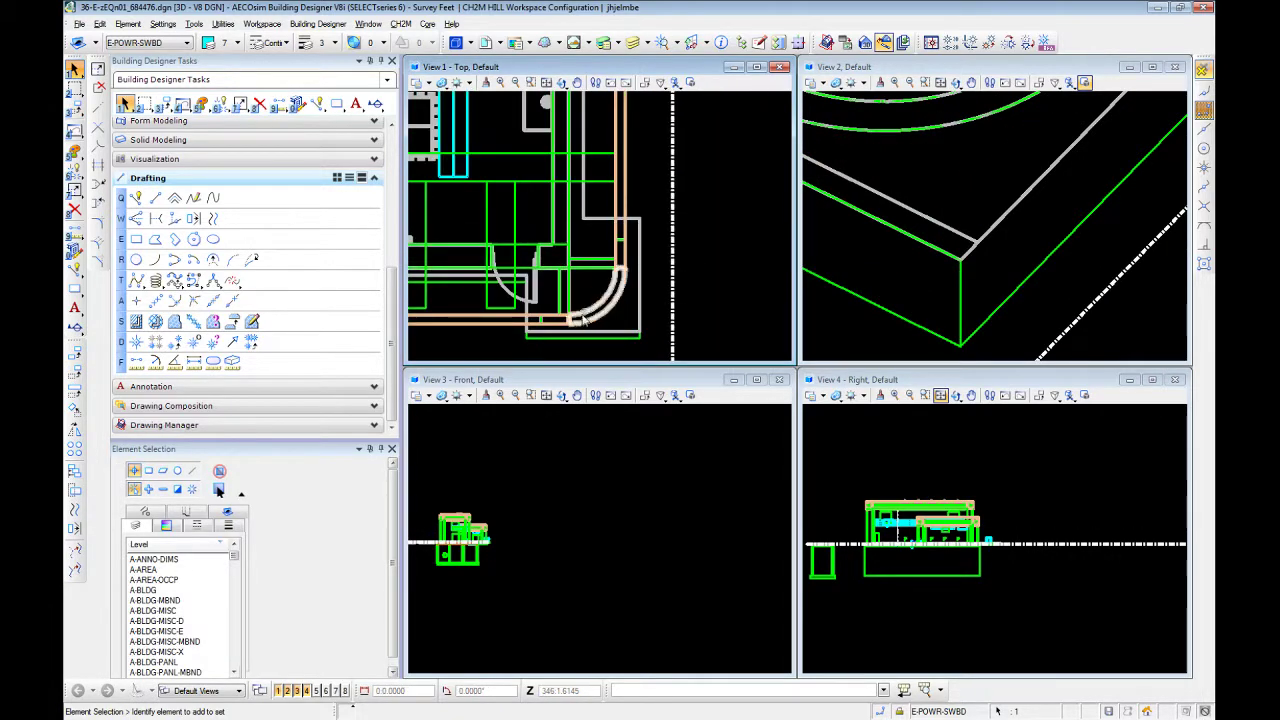
pyautogui.scroll(-3, 903, 267)
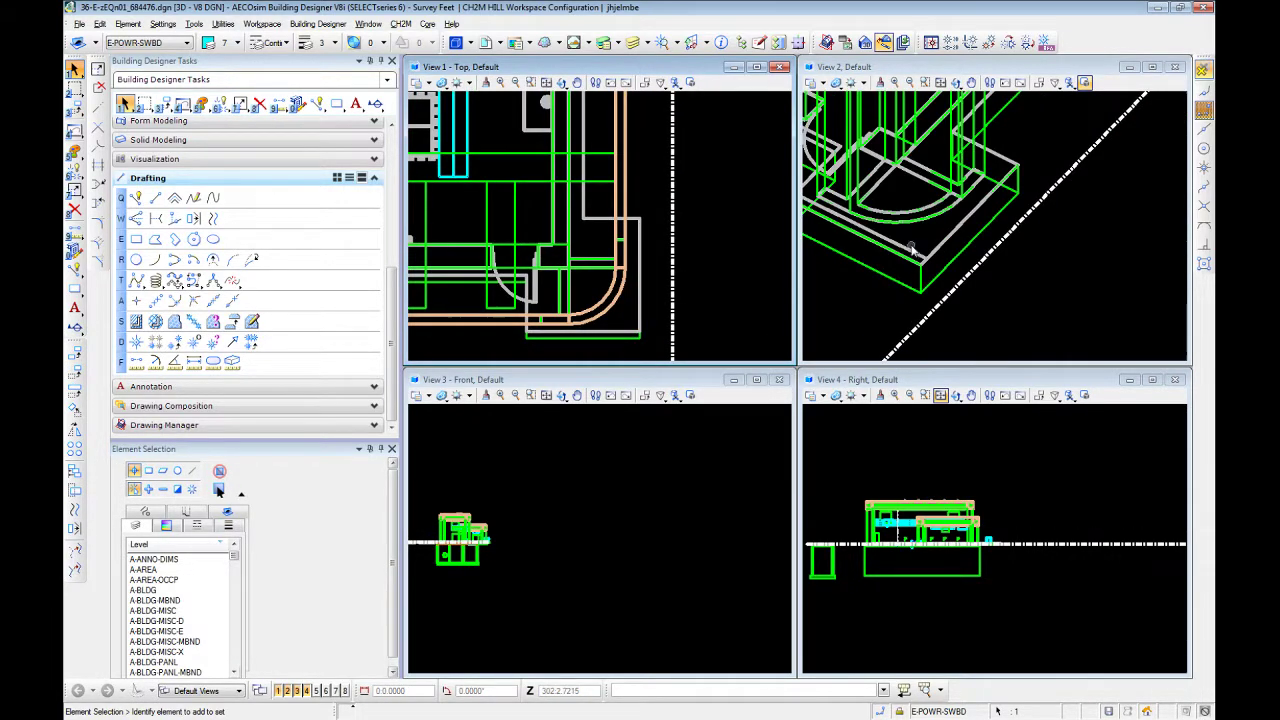
pyautogui.moveTo(910, 247); pyautogui.dragTo(1027, 299, button='middle')
pyautogui.scroll(-3, 610, 265)
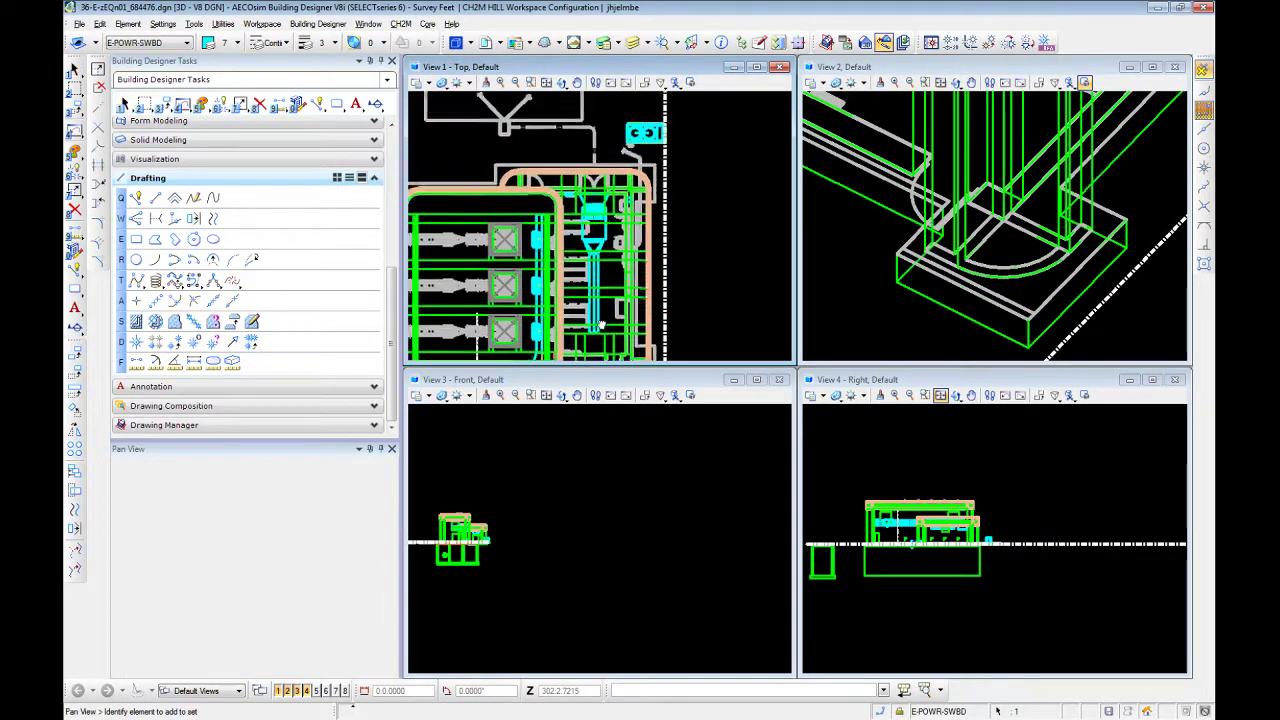
pyautogui.scroll(3, 610, 265)
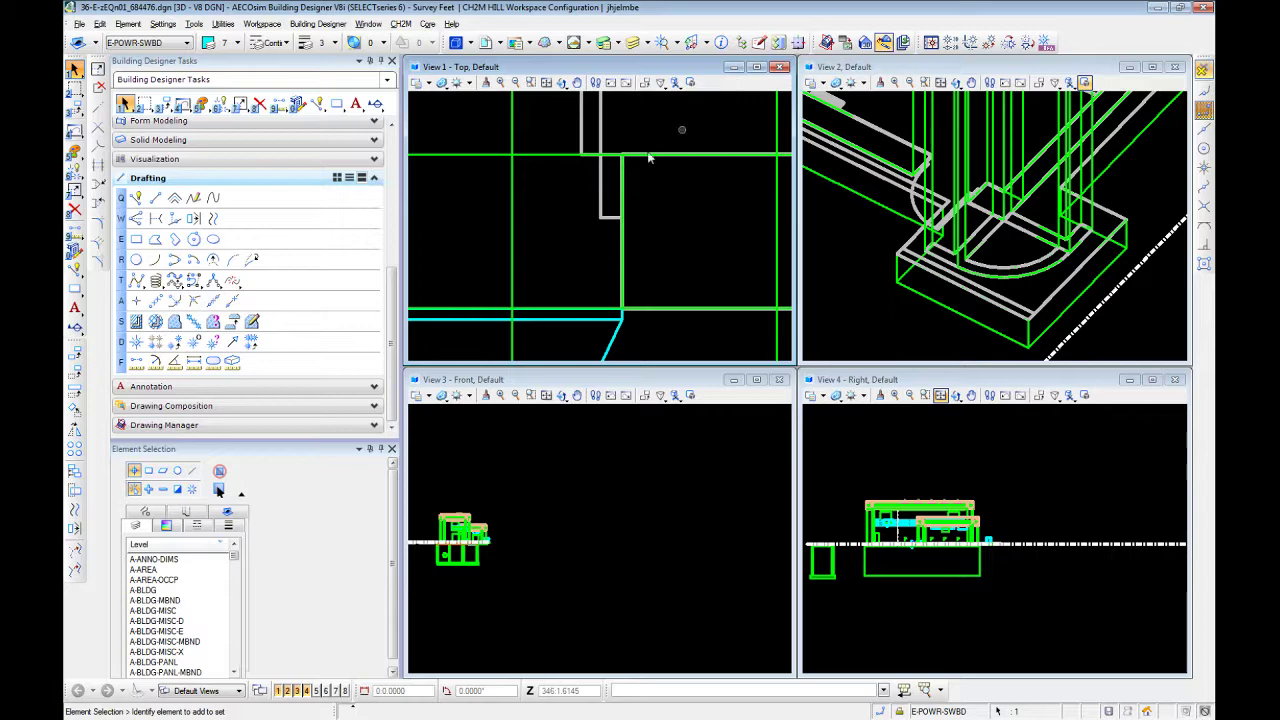
pyautogui.scroll(-2, 605, 195)
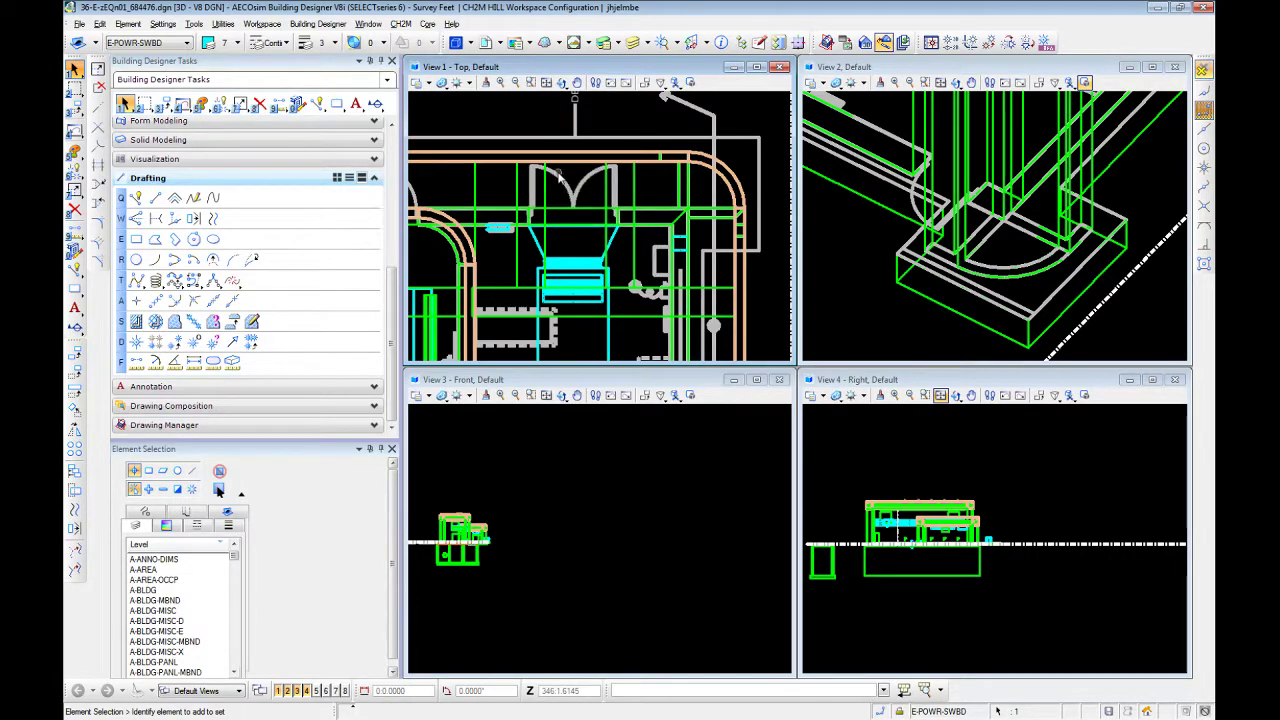
pyautogui.scroll(-1, 620, 220)
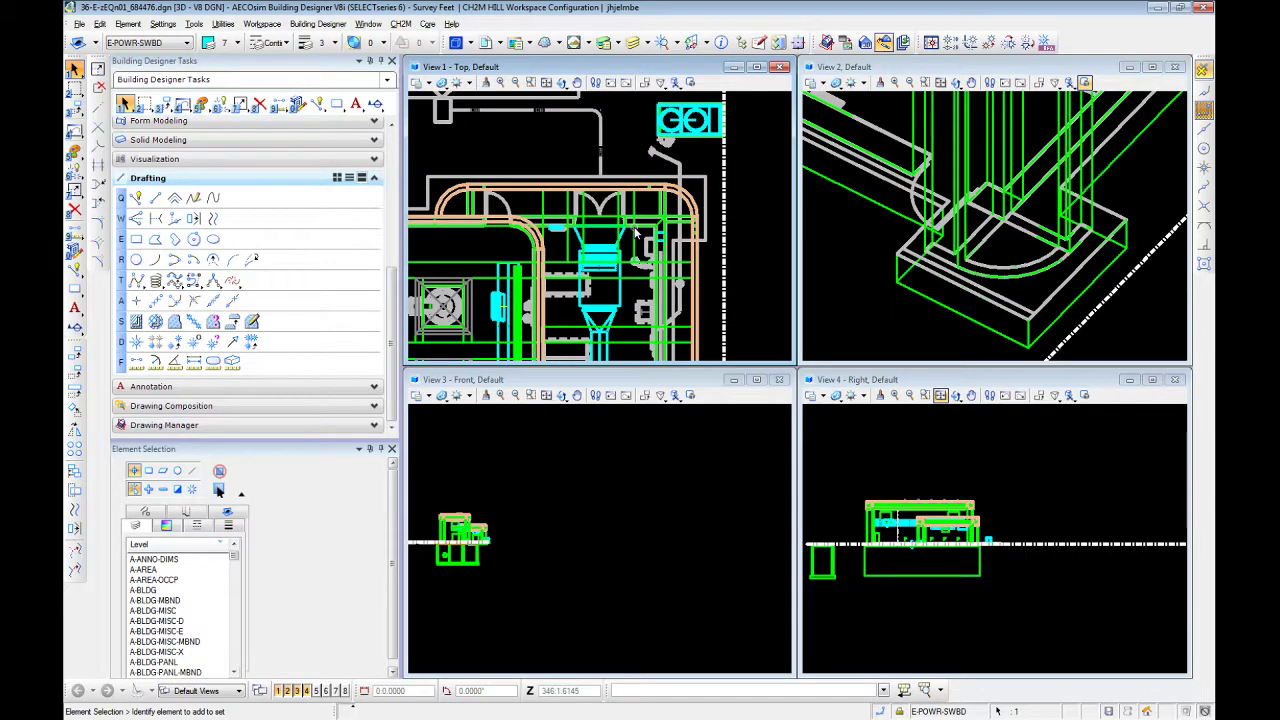
pyautogui.scroll(-1, 627, 227)
pyautogui.scroll(2, 587, 239)
pyautogui.scroll(-2, 611, 208)
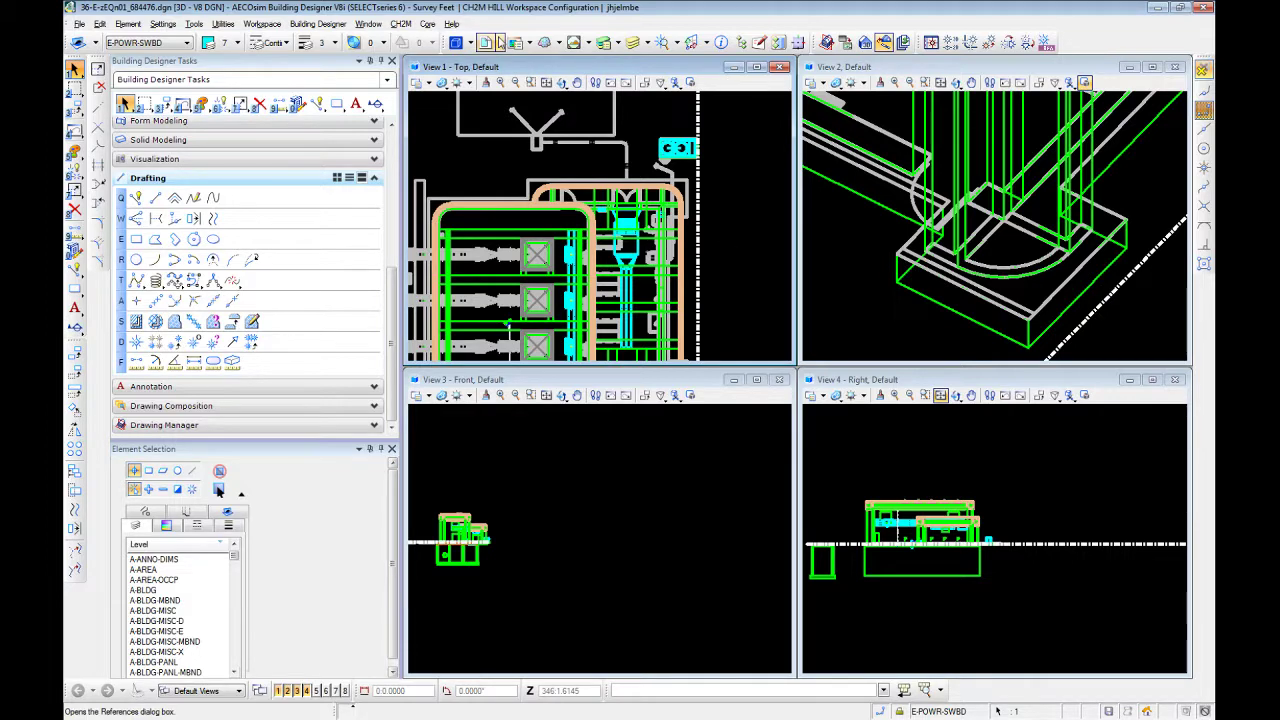
# Step: Inspect the plan's height against the building's base in the isometric view and check the Z elevation of a snapped plan point
pyautogui.scroll(-3, 886, 252)
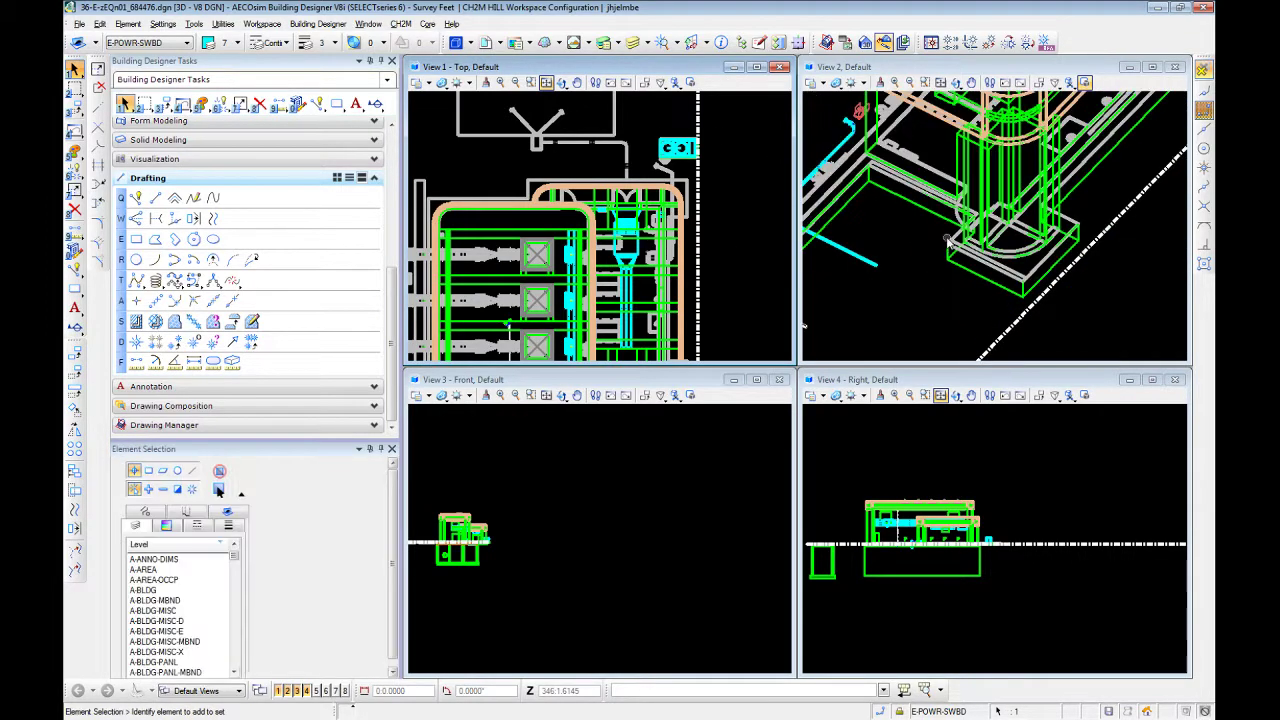
pyautogui.scroll(2, 947, 240)
pyautogui.moveTo(947, 240)
pyautogui.keyDown('shift'); pyautogui.mouseDown(button='middle')
pyautogui.moveTo(928, 263)
pyautogui.moveTo(1023, 200)
pyautogui.moveTo(951, 217)
pyautogui.moveTo(954, 228)
pyautogui.mouseUp(button='middle'); pyautogui.keyUp('shift')
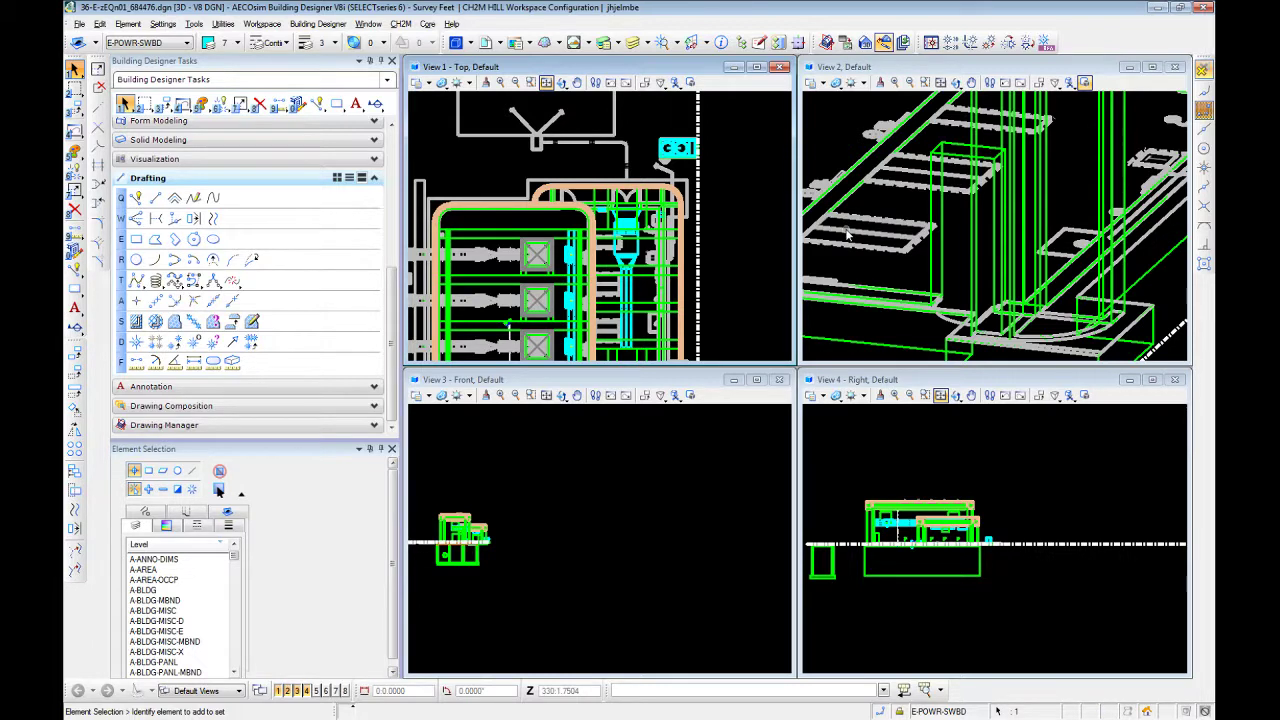
pyautogui.moveTo(849, 234); pyautogui.dragTo(963, 240, button='middle')
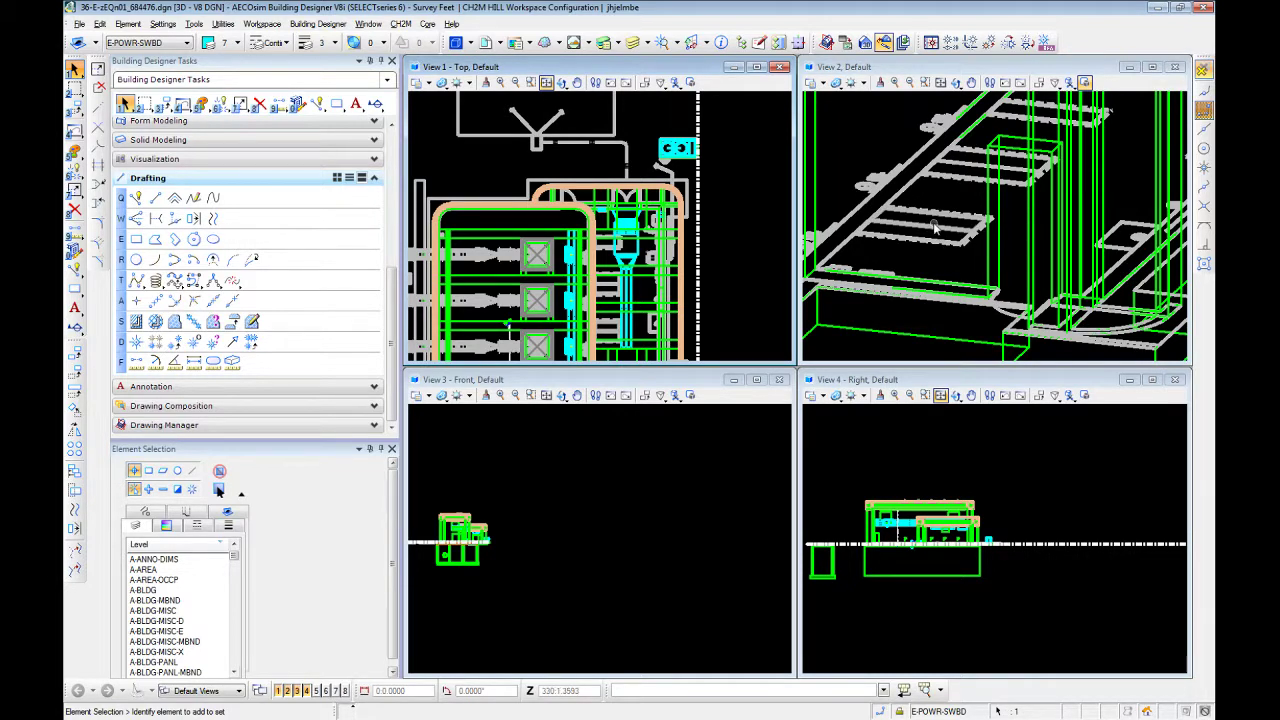
pyautogui.click(74, 308)
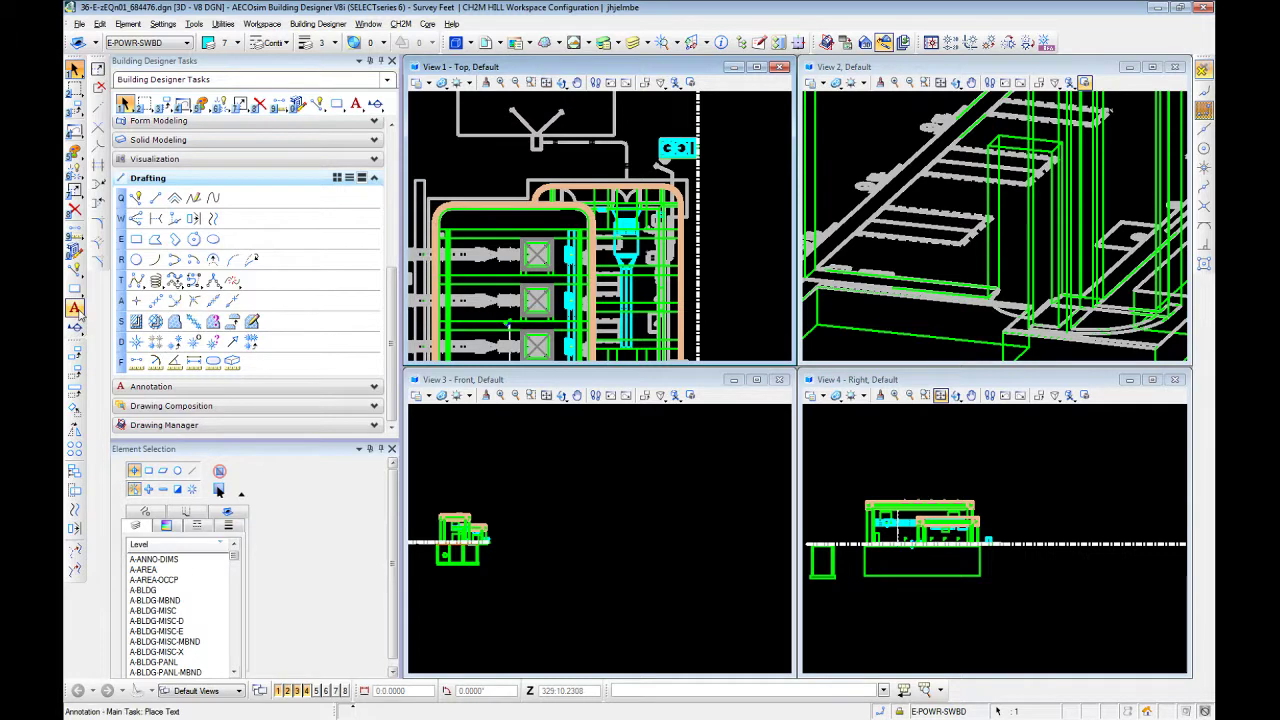
pyautogui.press('Escape')
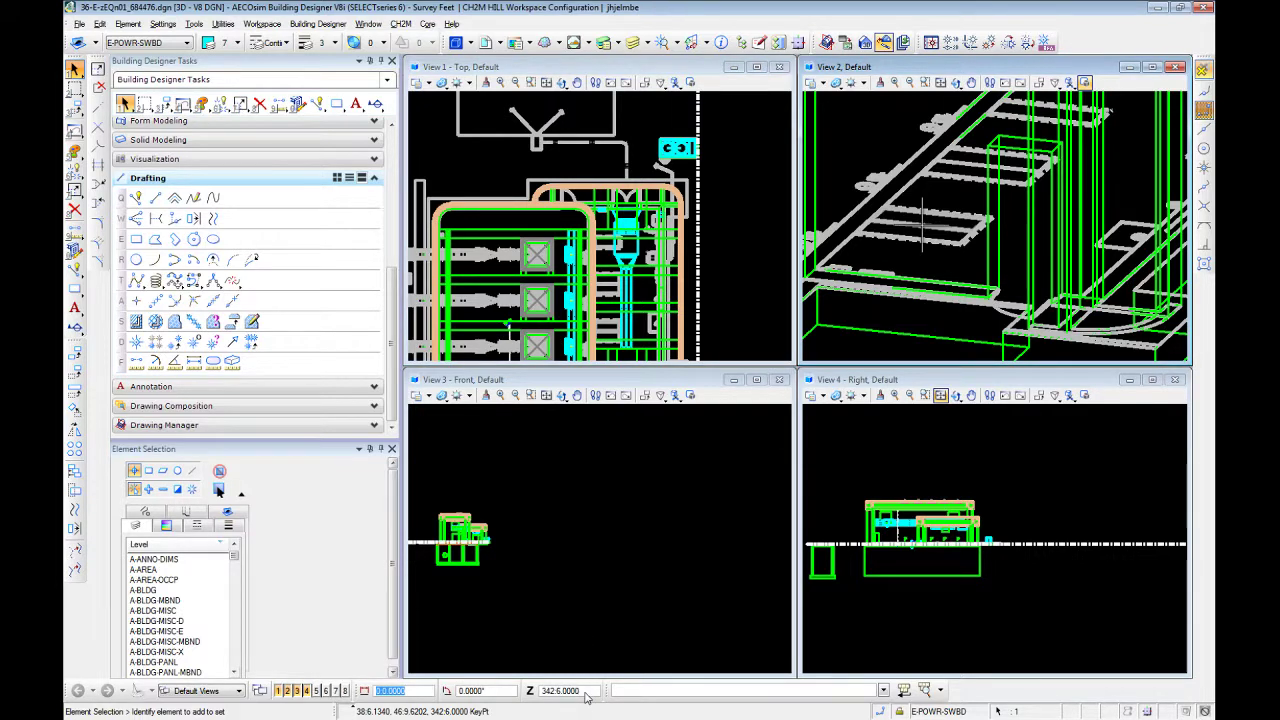
pyautogui.moveTo(582, 692); pyautogui.dragTo(533, 693)
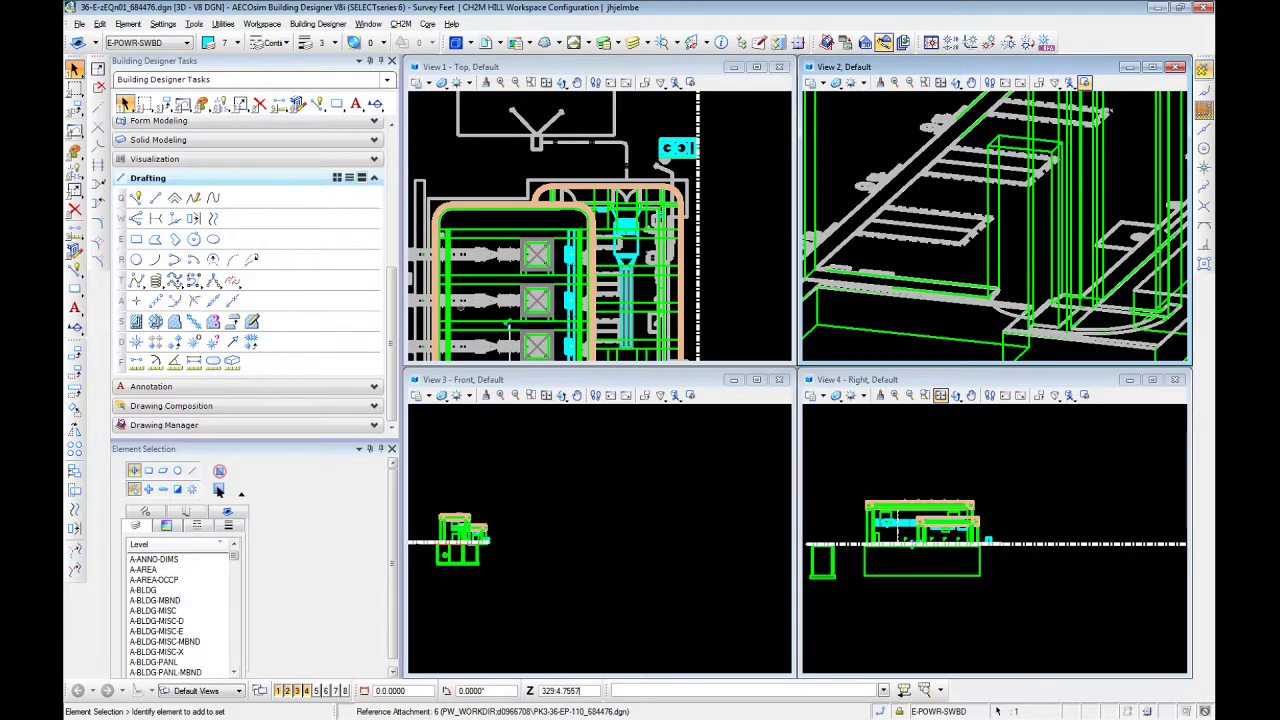
# Step: Turn off the display of the three 3D model references in slots 1, 2 and 3, leaving PK3-36-EP-110 displayed
pyautogui.scroll(-5, 737, 272)
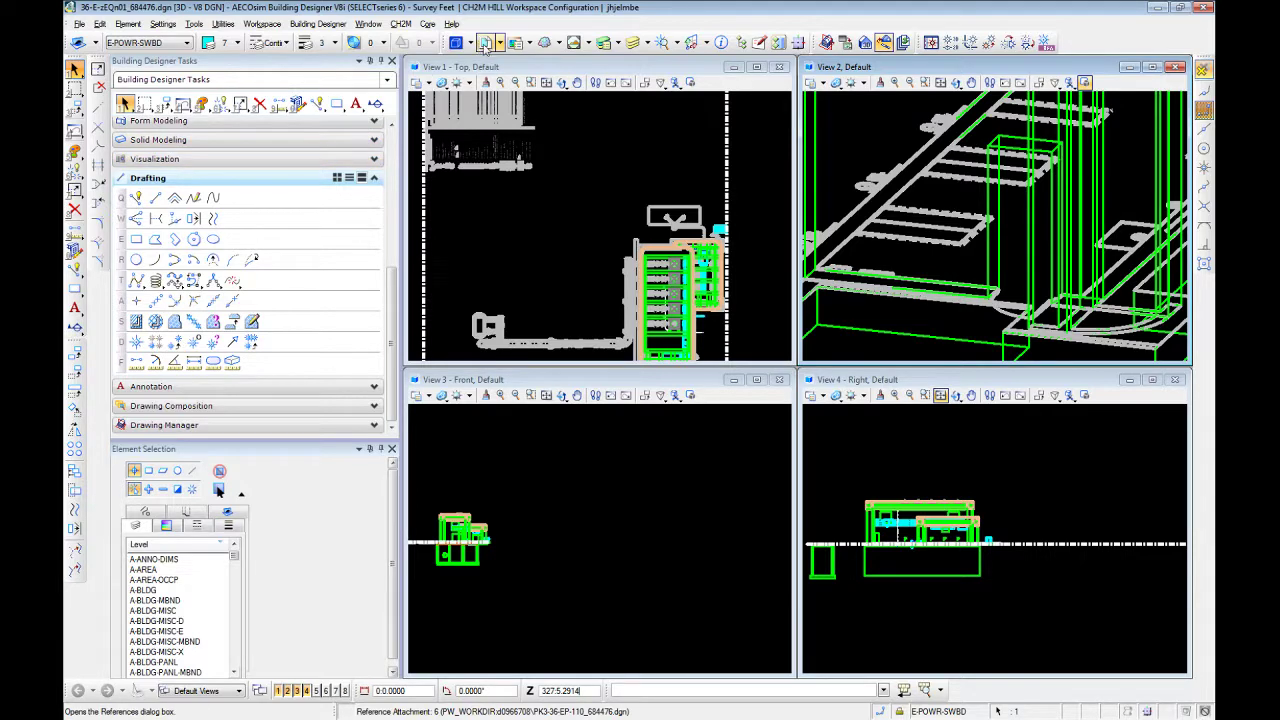
pyautogui.click(487, 44)
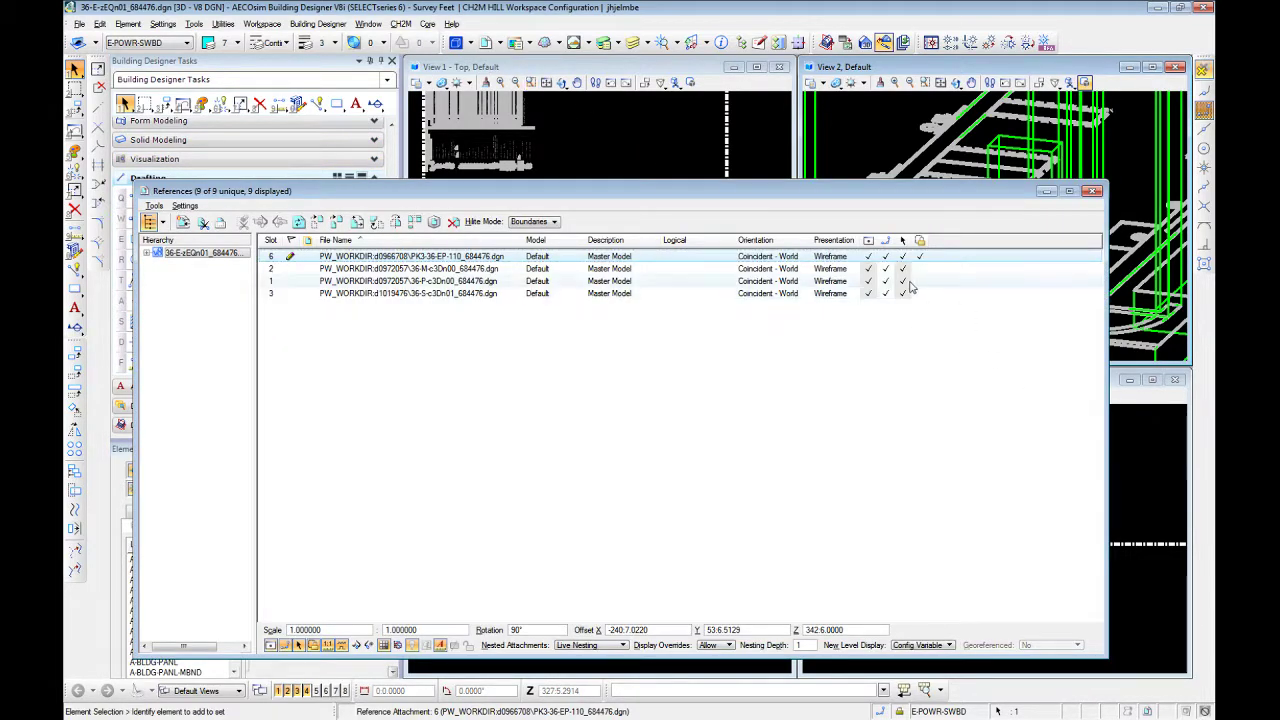
pyautogui.click(869, 269)
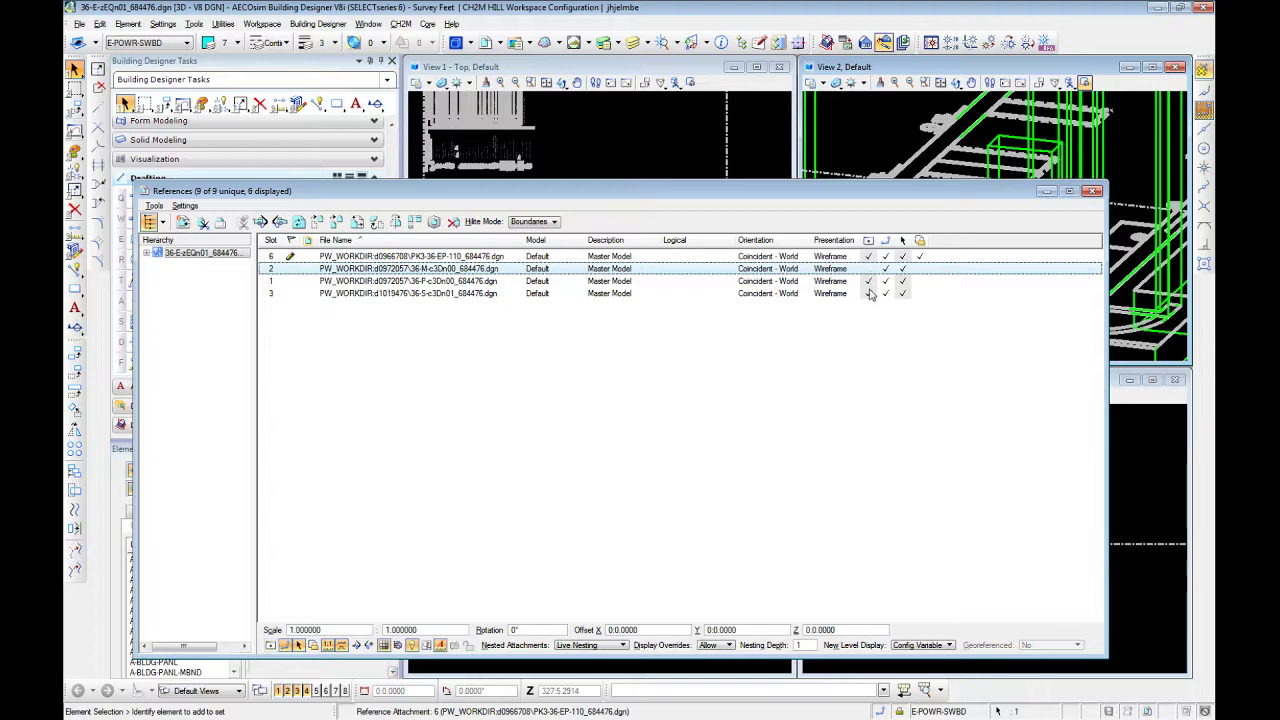
pyautogui.click(869, 281)
pyautogui.click(874, 297)
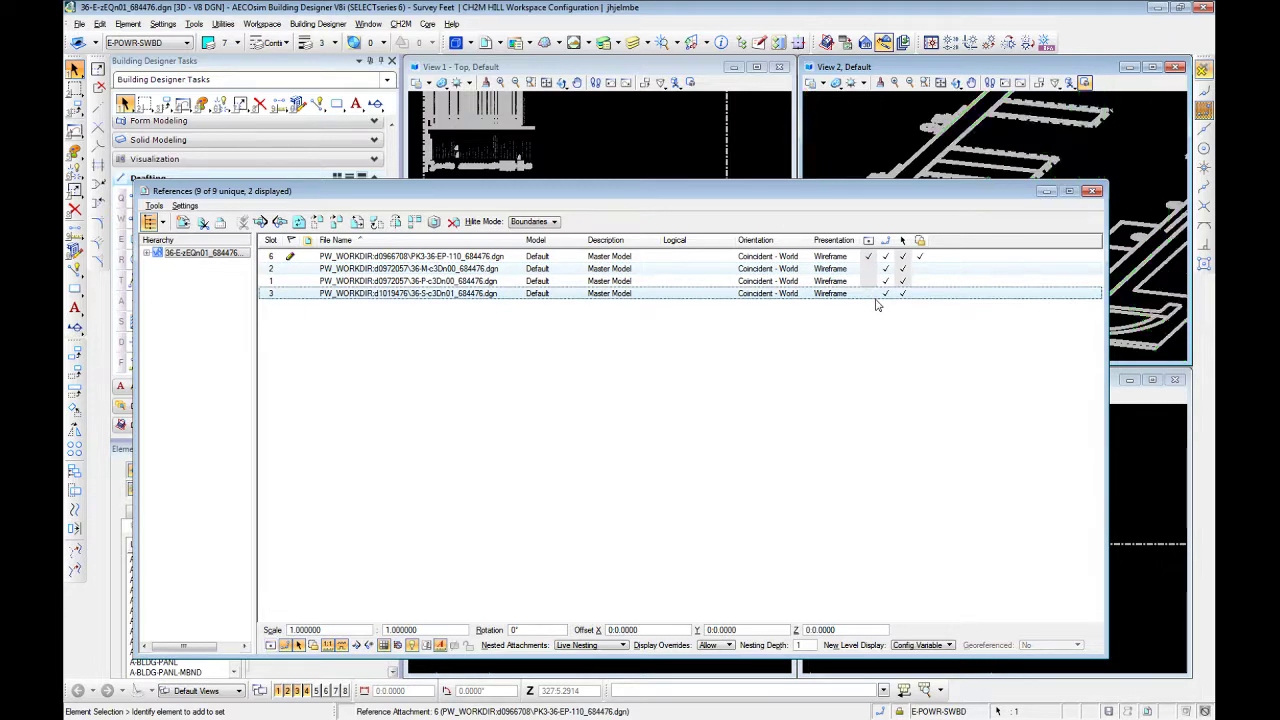
pyautogui.click(1045, 190)
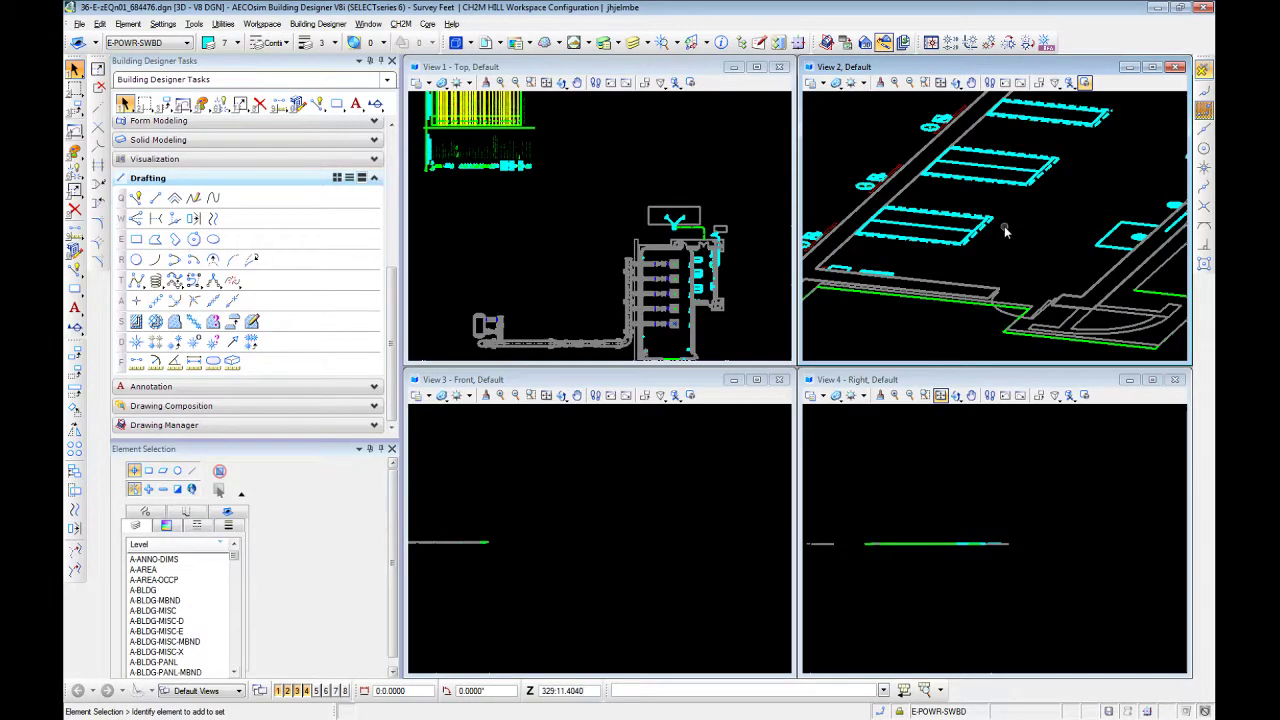
# Step: Examine the electrical equipment and wall outlines of the 2D plan on its own in the isometric view
pyautogui.scroll(-2, 1005, 232)
pyautogui.scroll(1, 1063, 197)
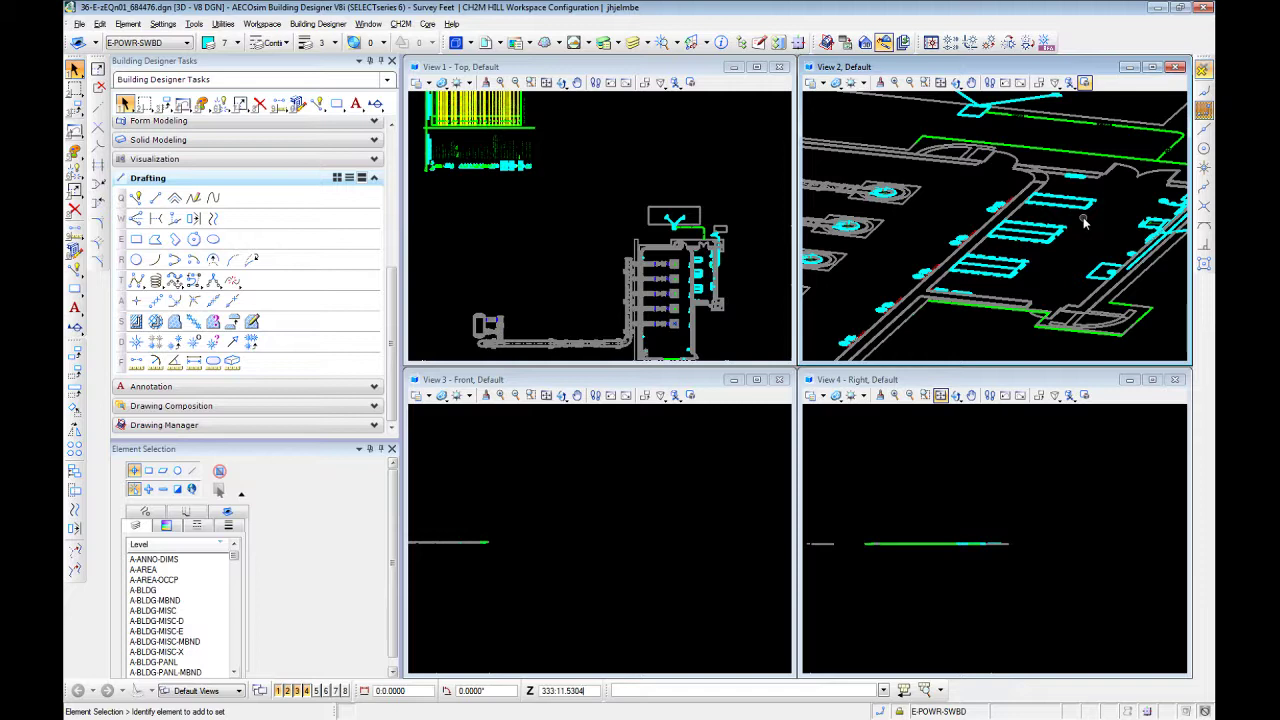
pyautogui.scroll(3, 1085, 222)
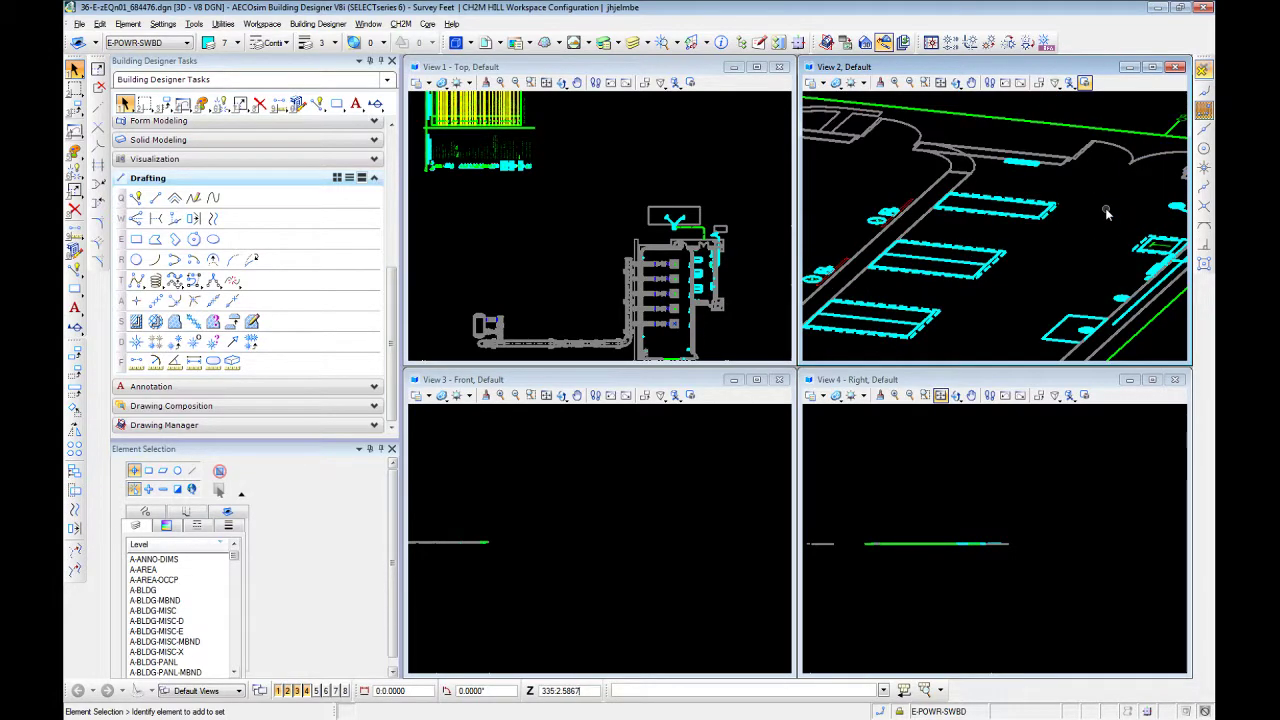
pyautogui.keyDown('shift'); pyautogui.moveTo(1106, 213); pyautogui.dragTo(906, 203, button='middle'); pyautogui.keyUp('shift')
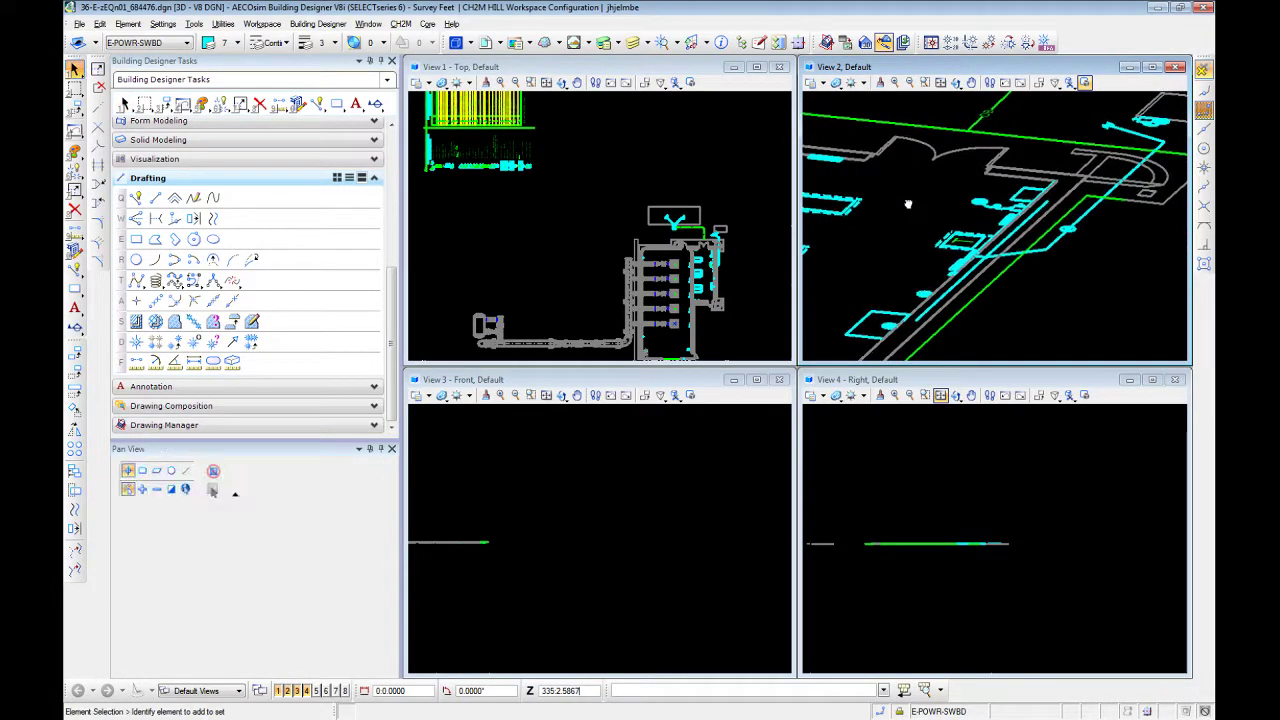